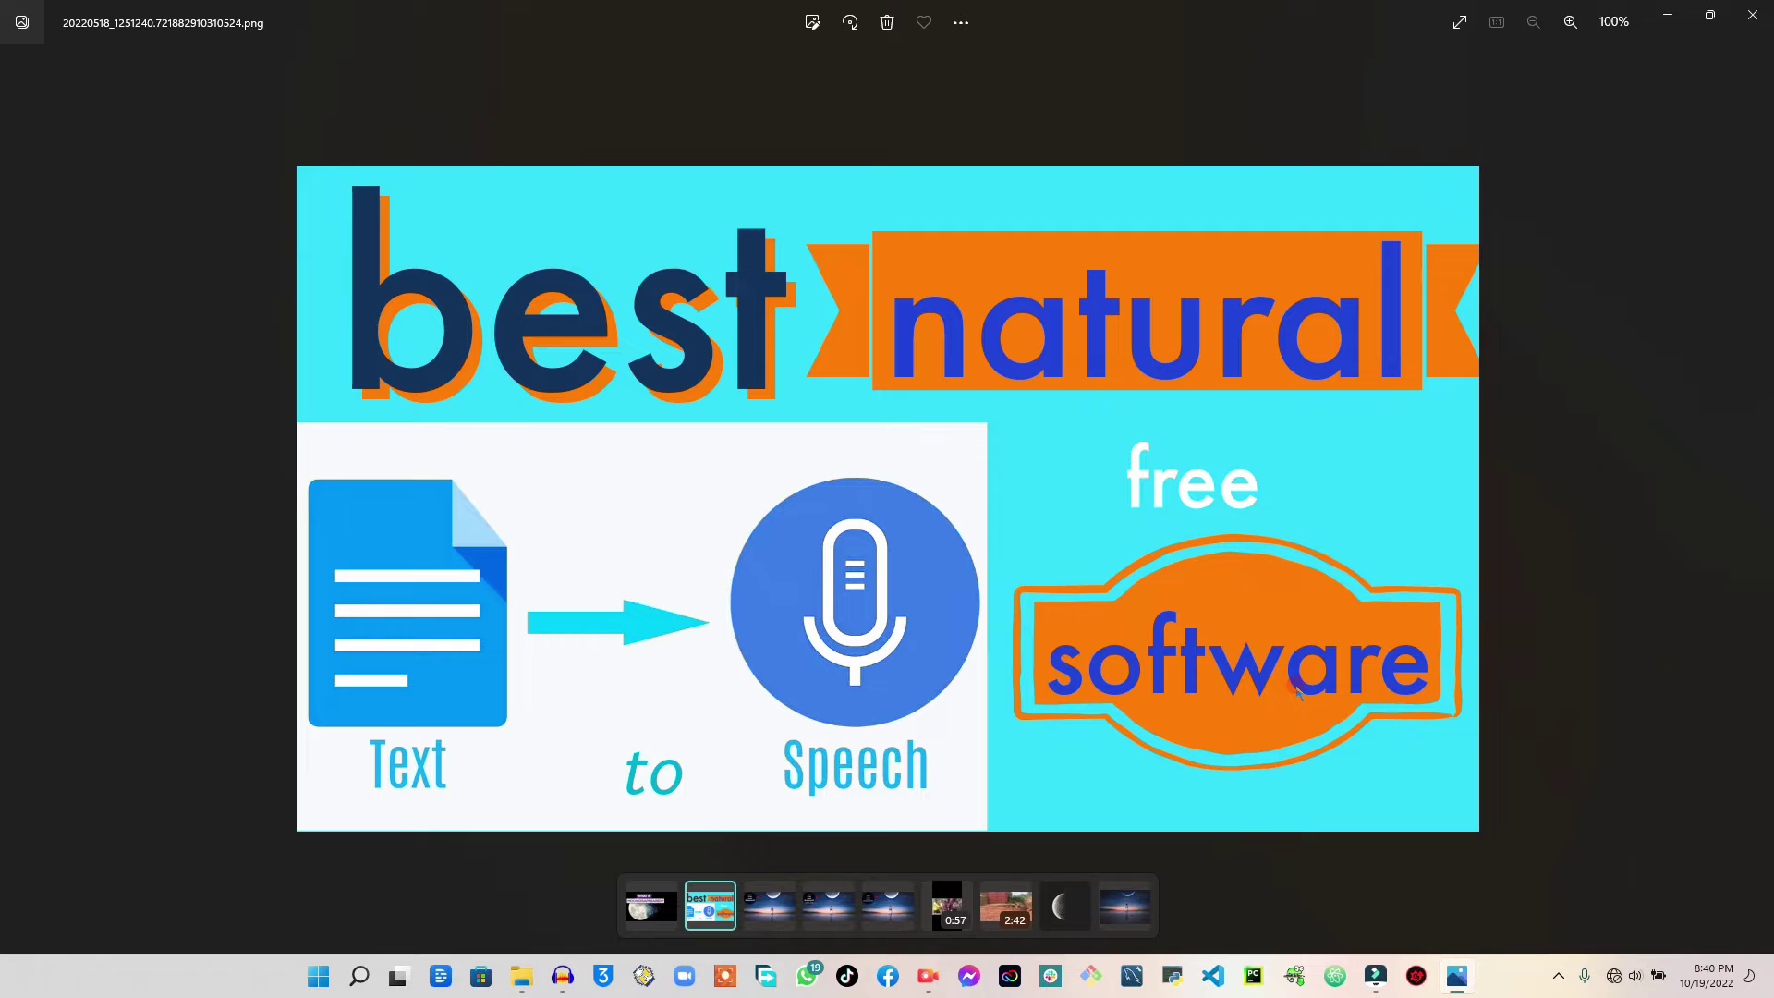
# Switch to Descript and maximize its window.
pyautogui.click(442, 976)
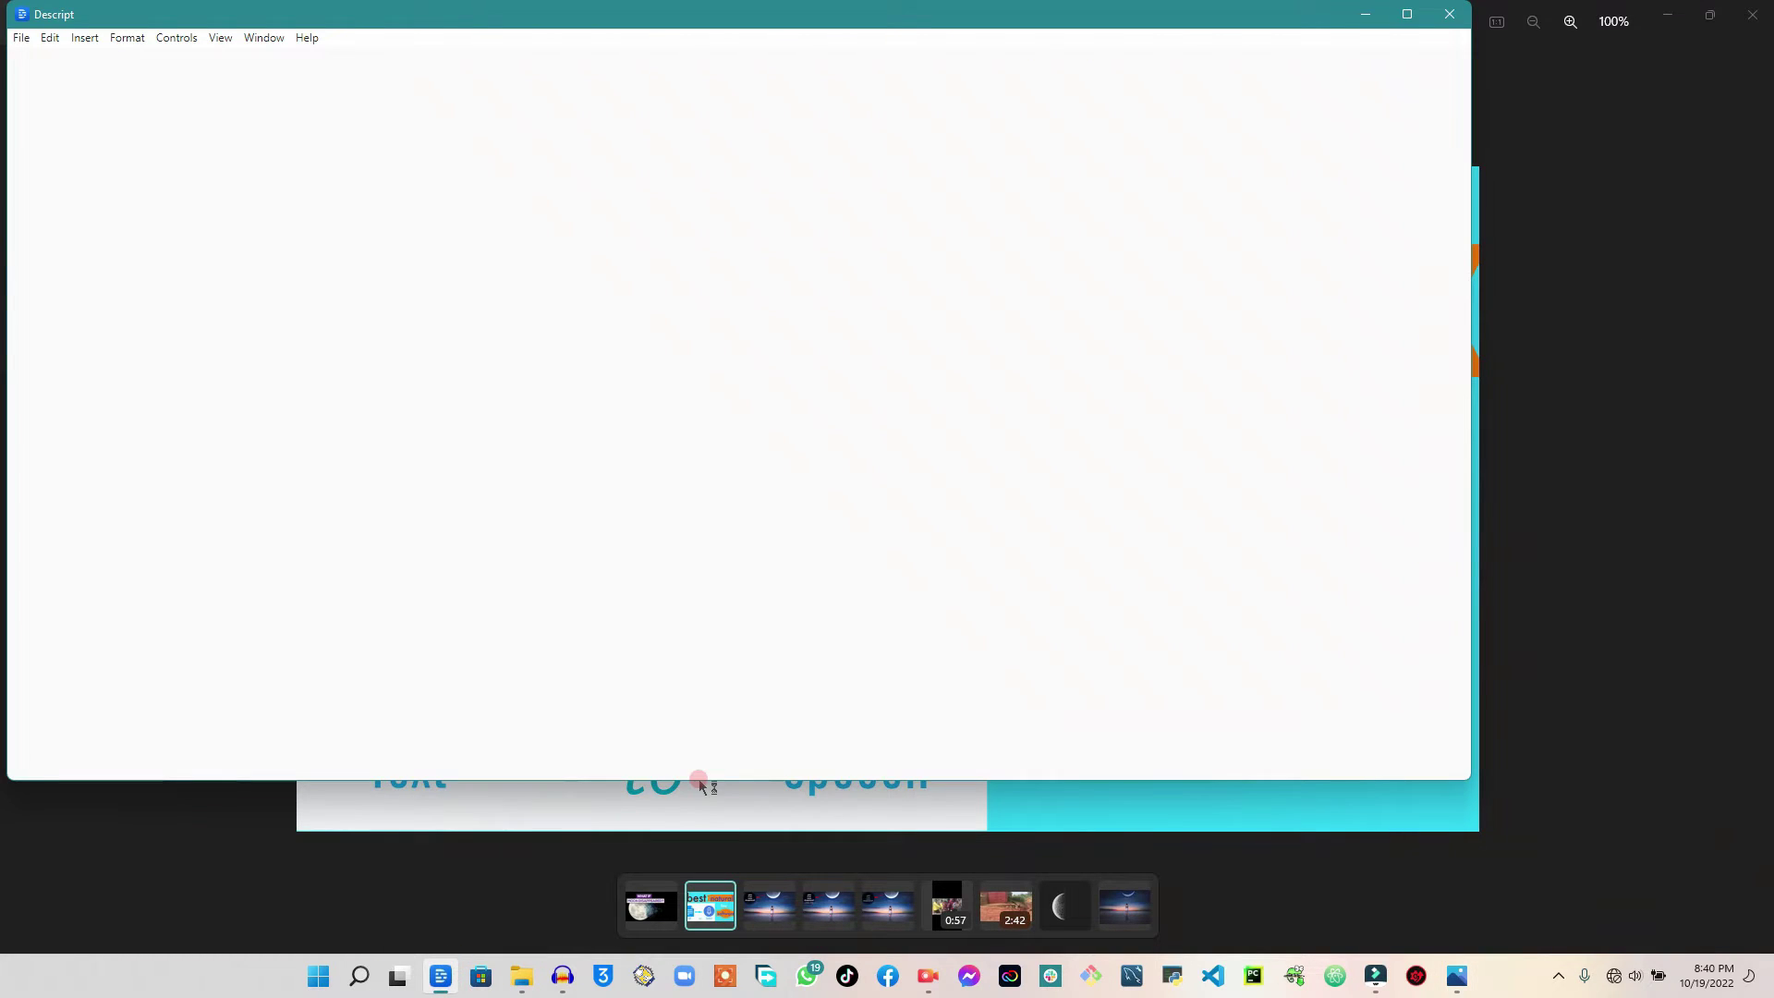
pyautogui.click(1407, 13)
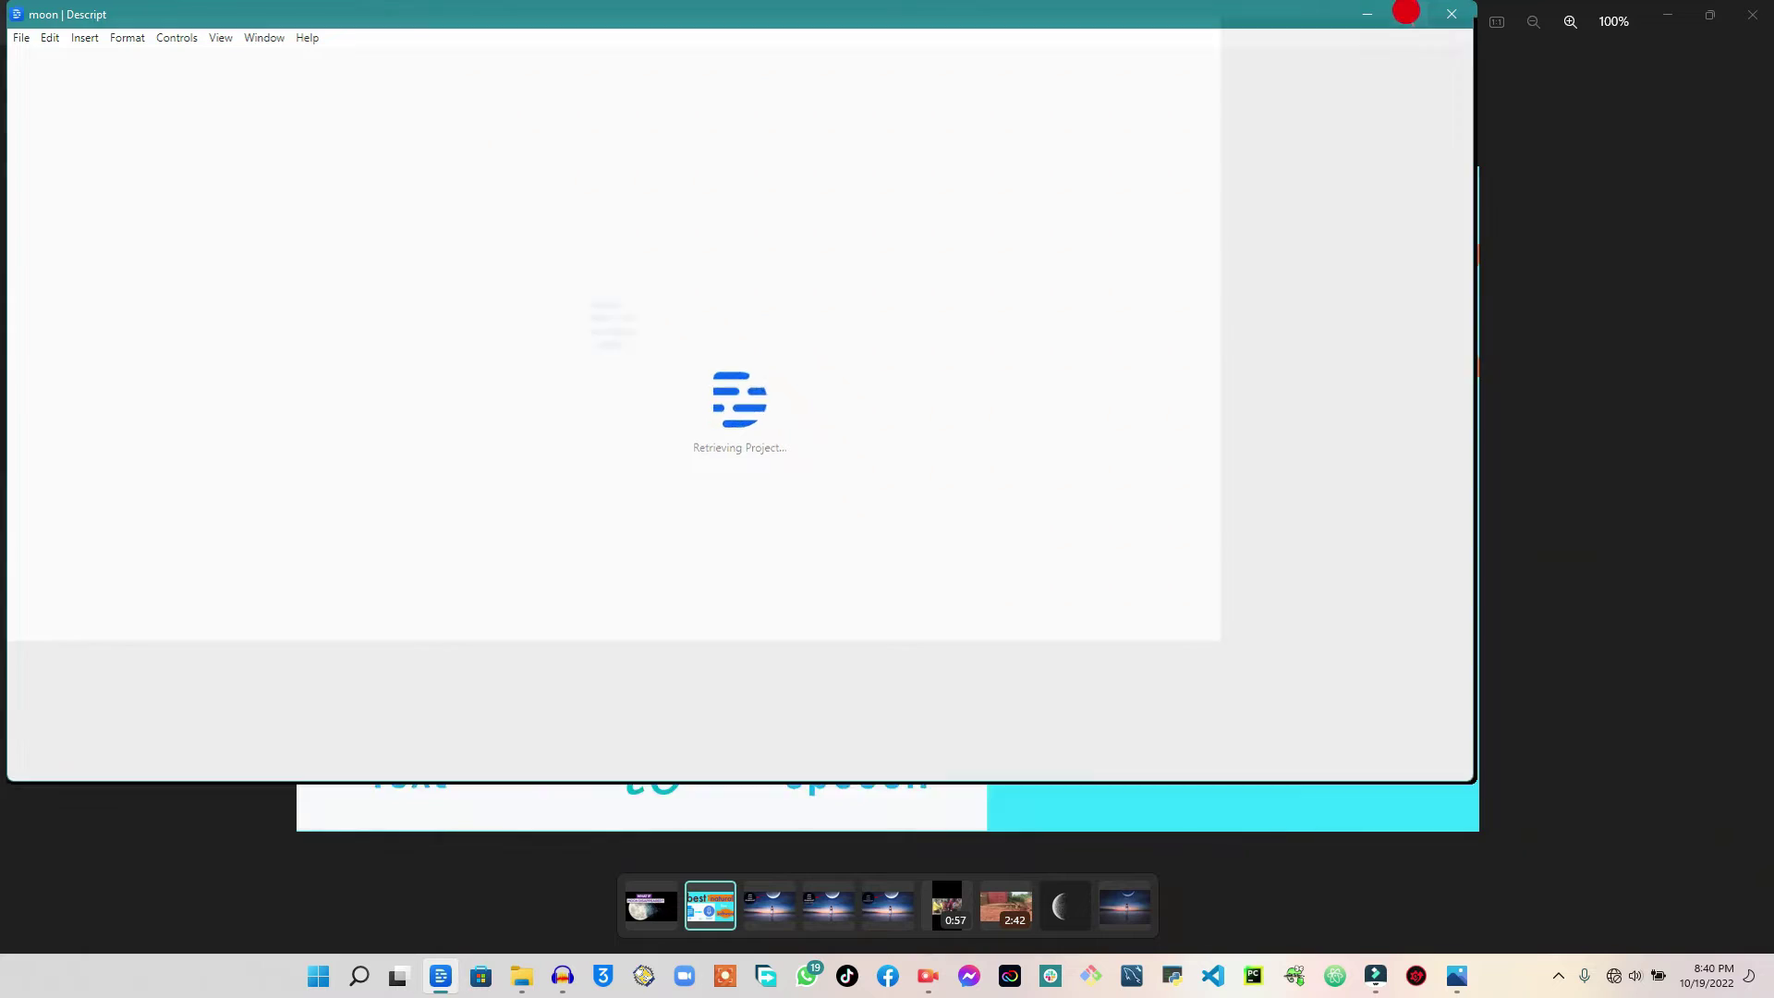
pyautogui.click(15, 30)
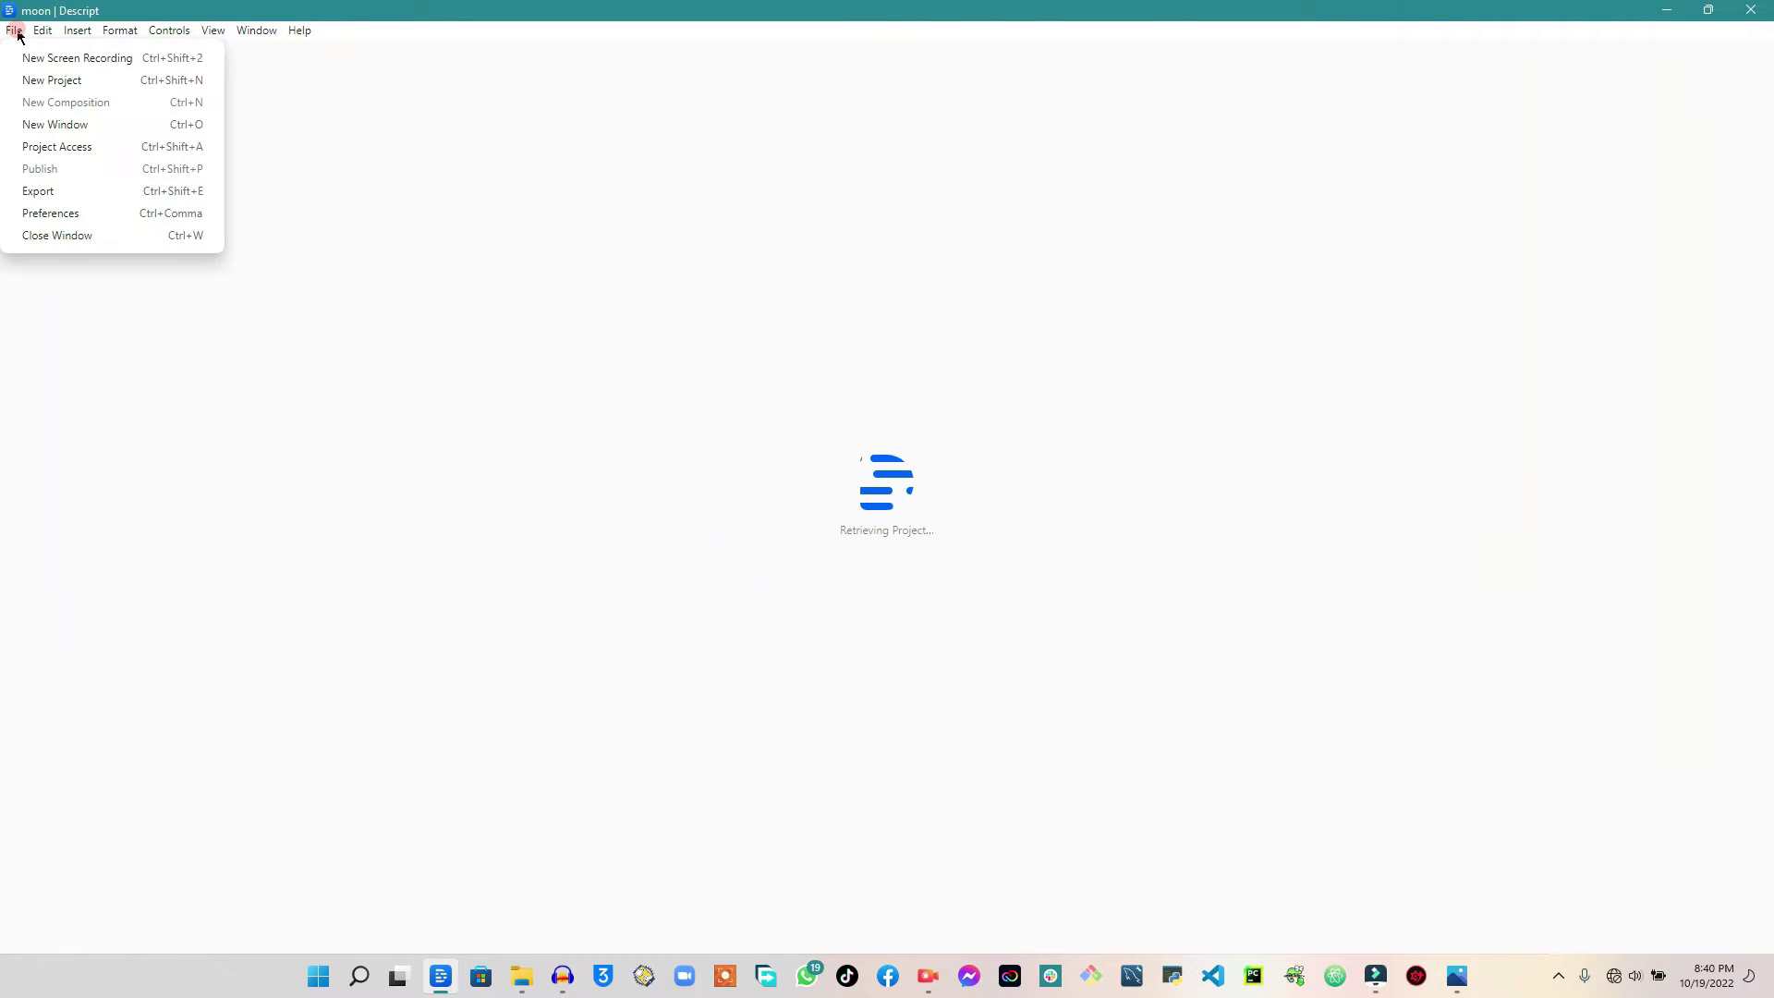
pyautogui.click(379, 213)
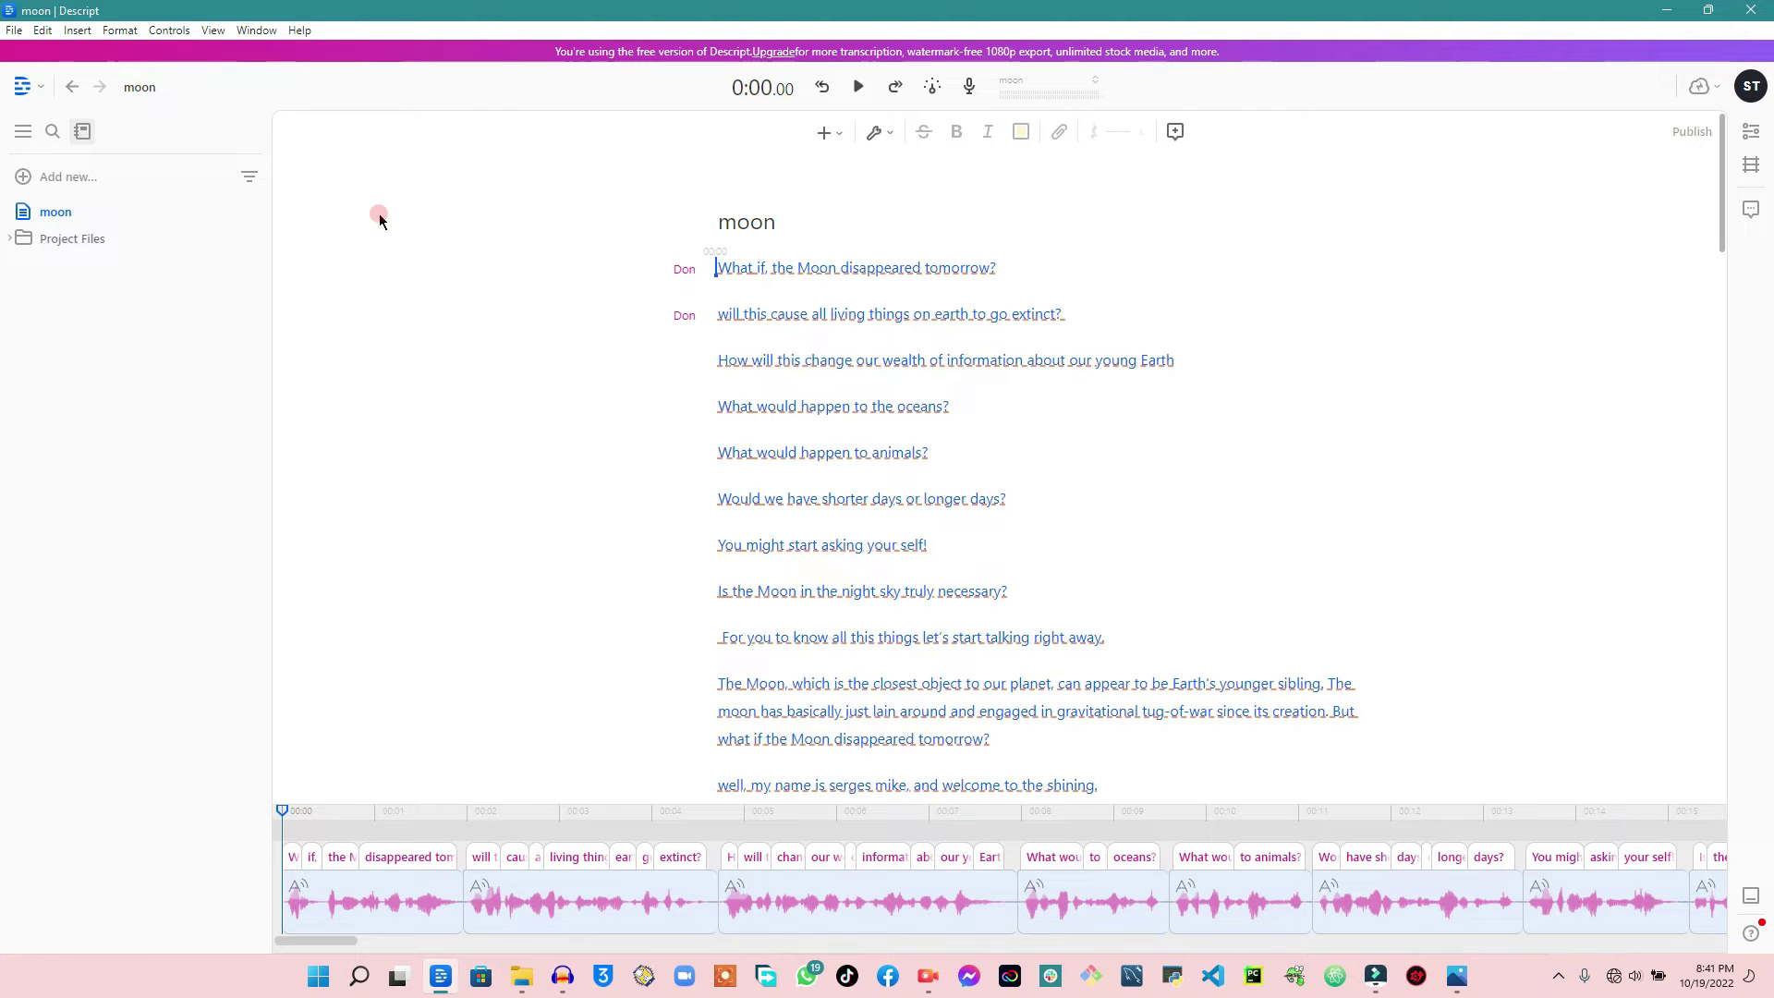
# Return to the drive overview and create a new project named "text to speech" in My Workspace.
pyautogui.click(29, 85)
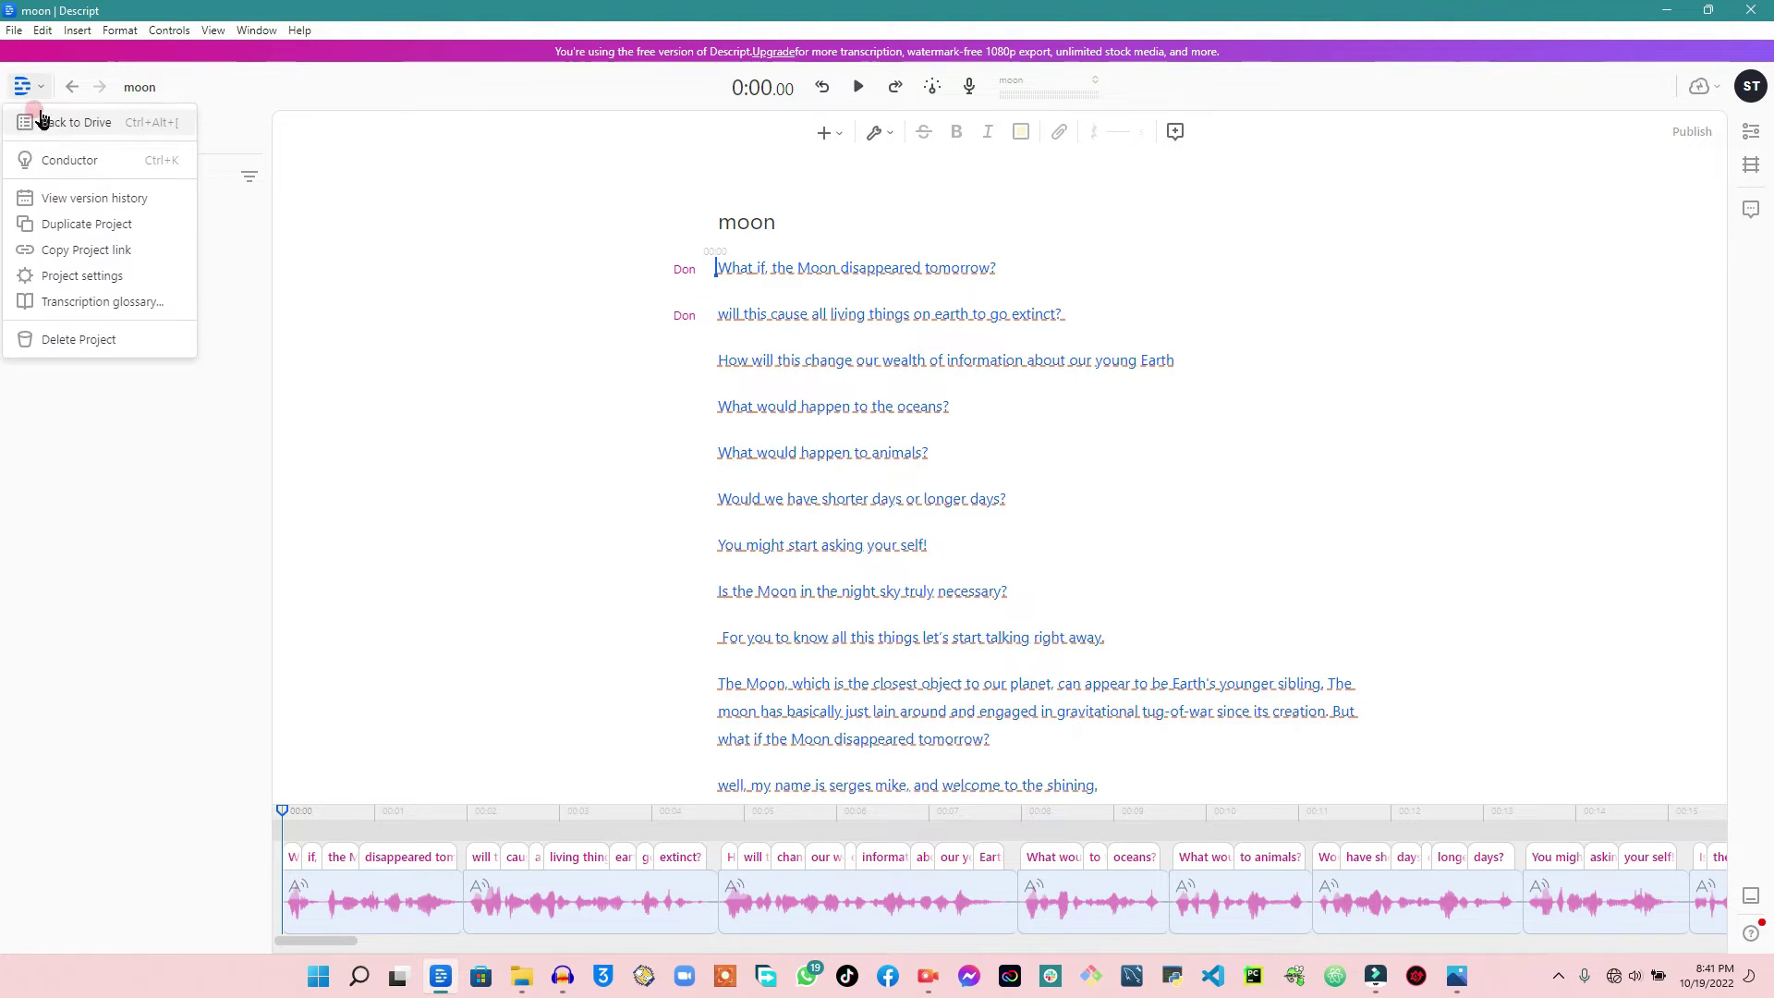
pyautogui.click(117, 127)
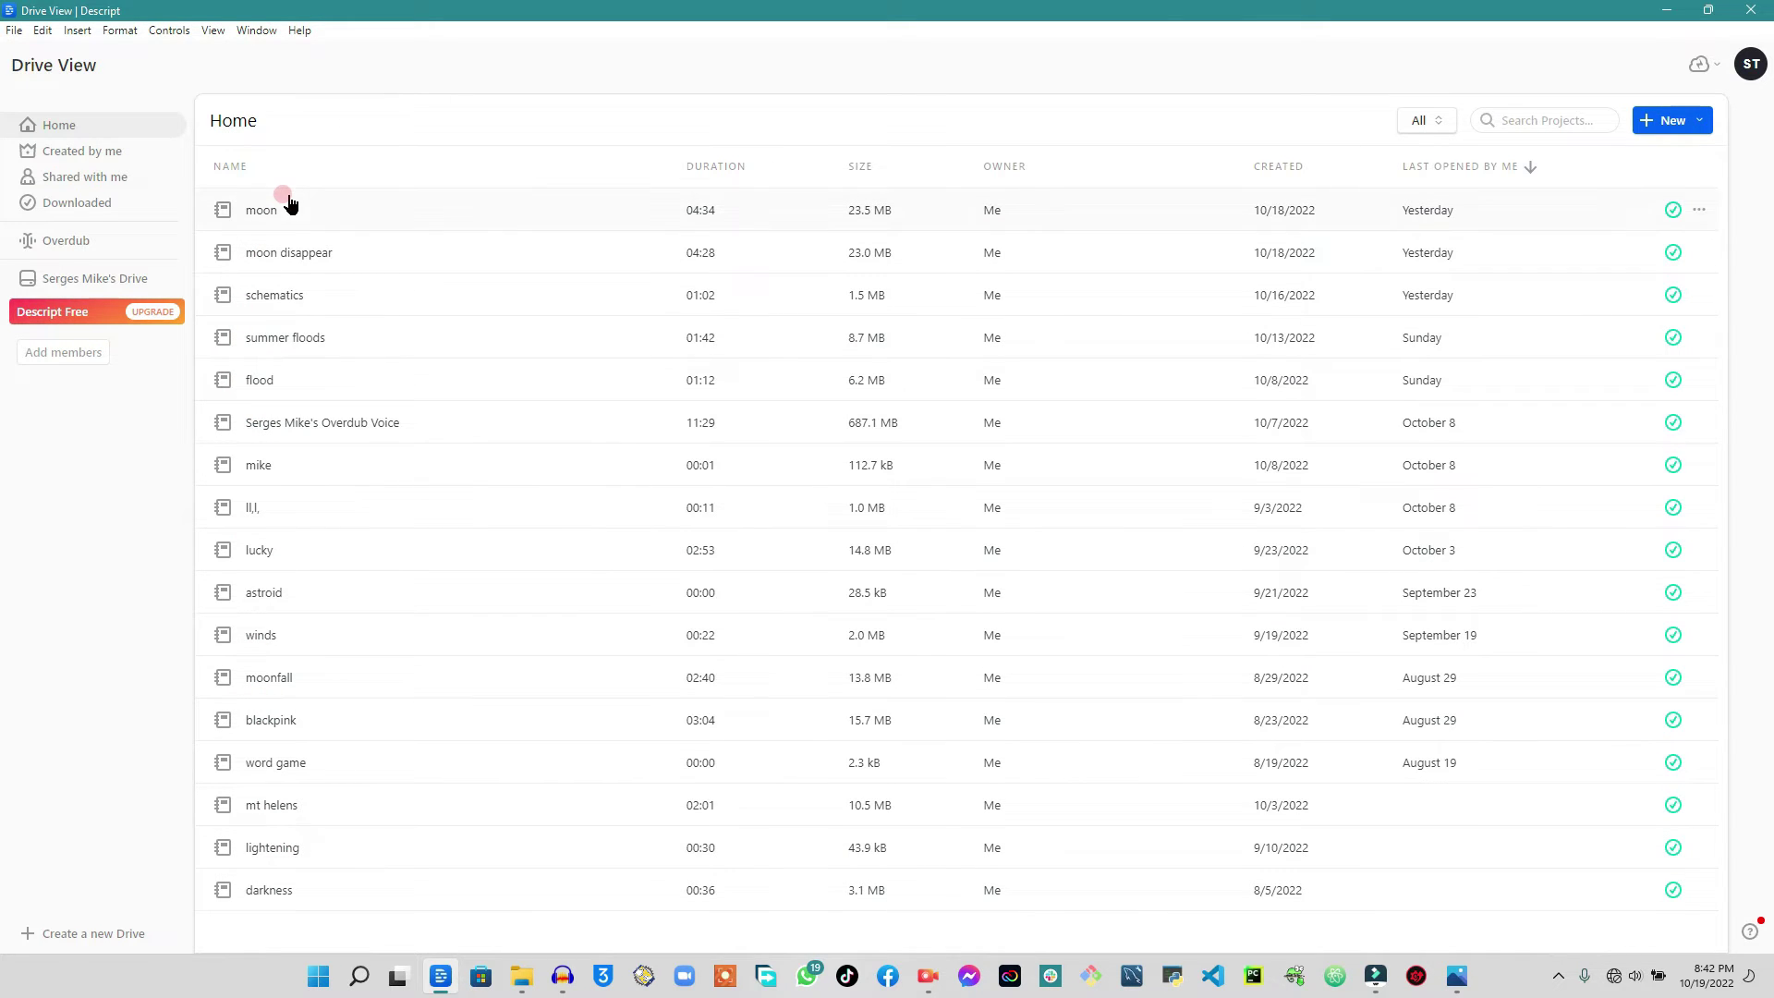
pyautogui.click(1673, 122)
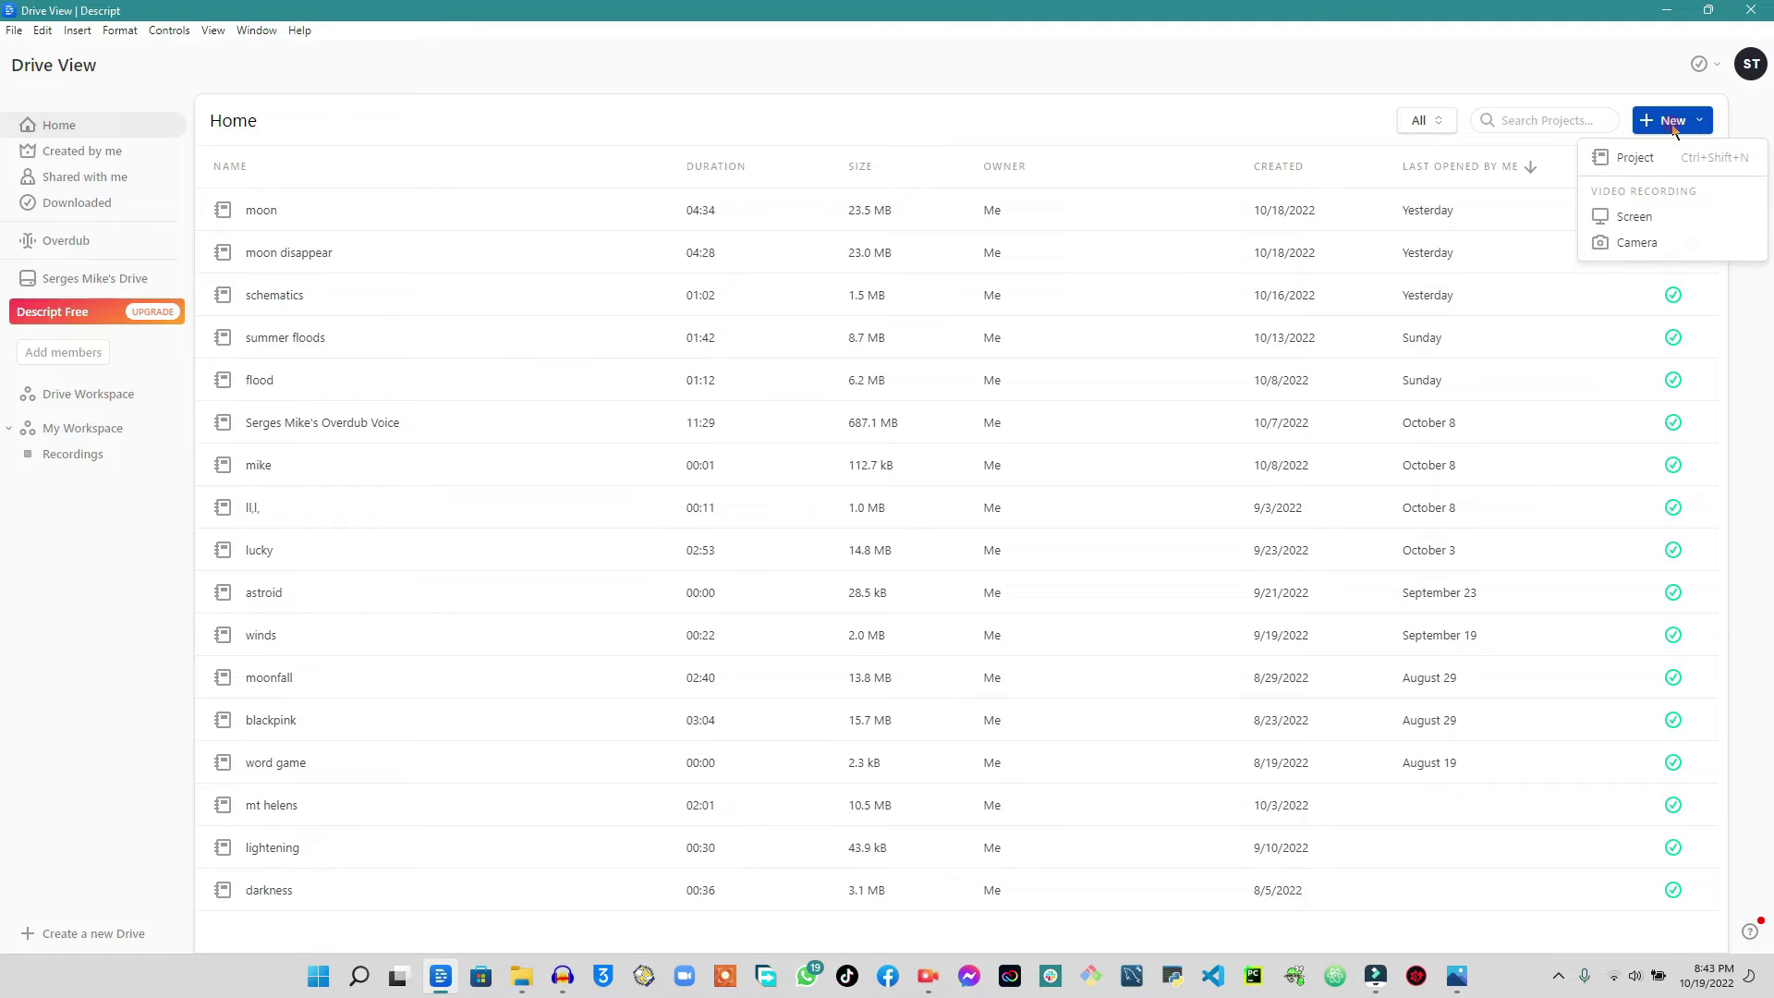
pyautogui.click(1638, 159)
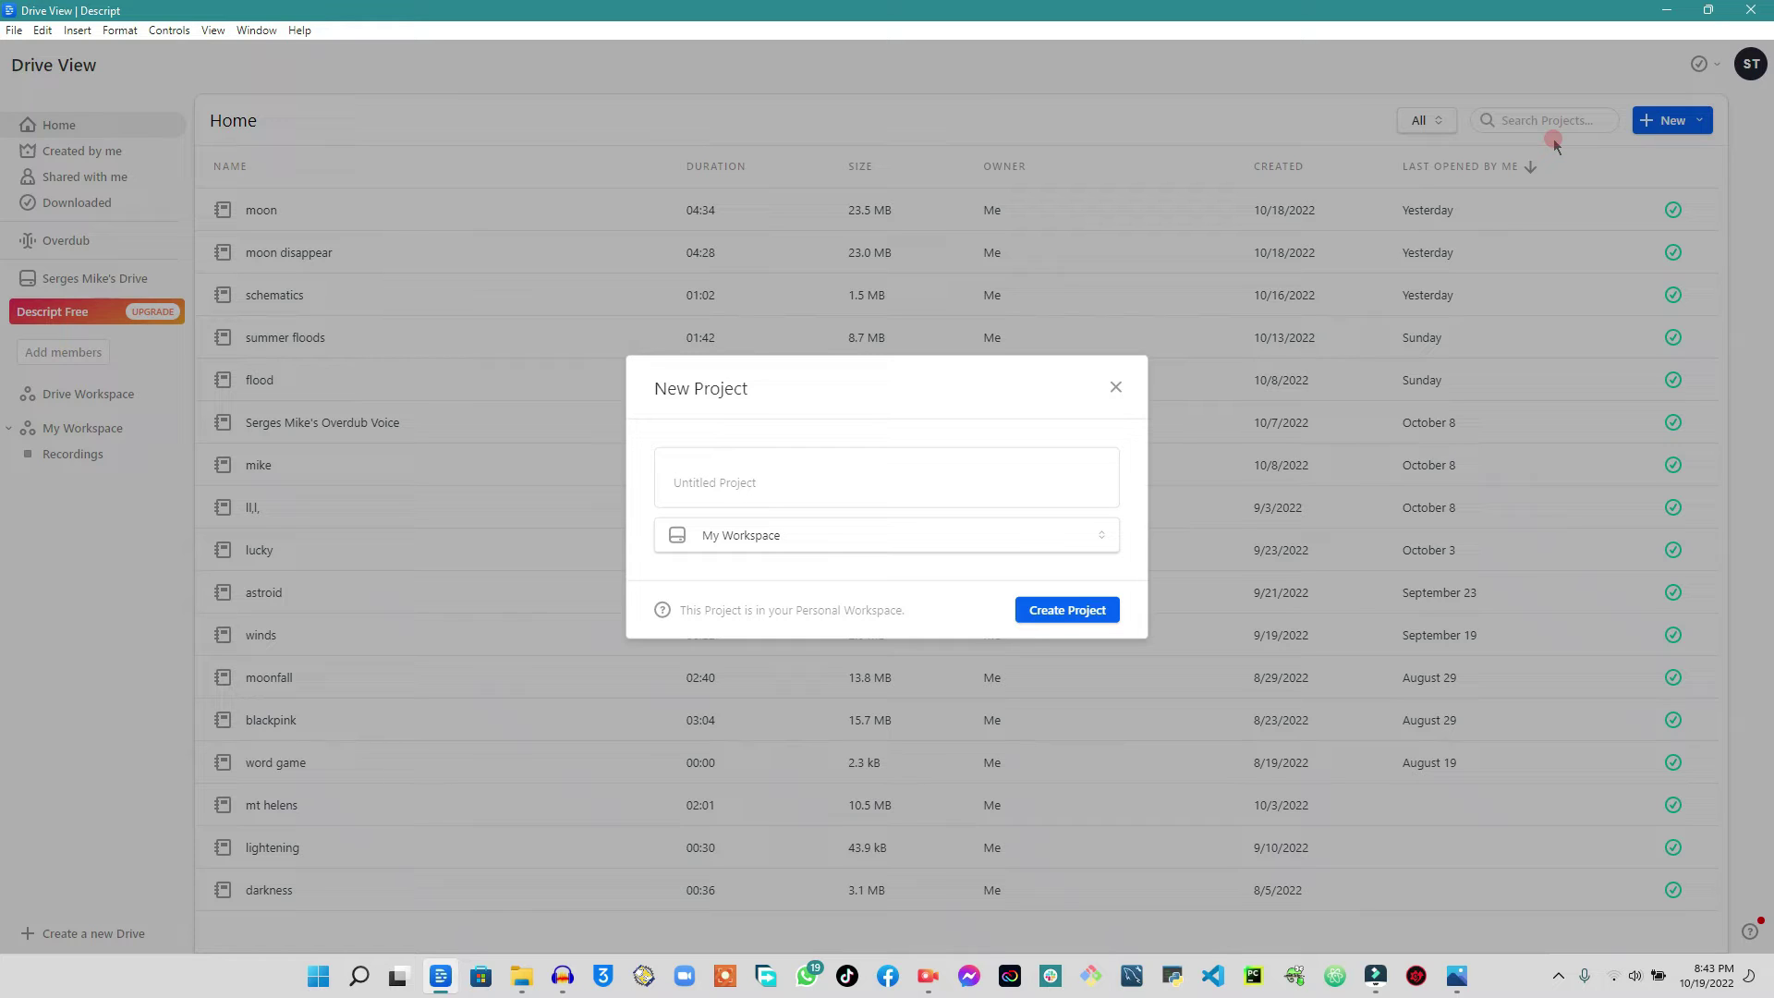
pyautogui.write('text to speech')
pyautogui.click(1072, 613)
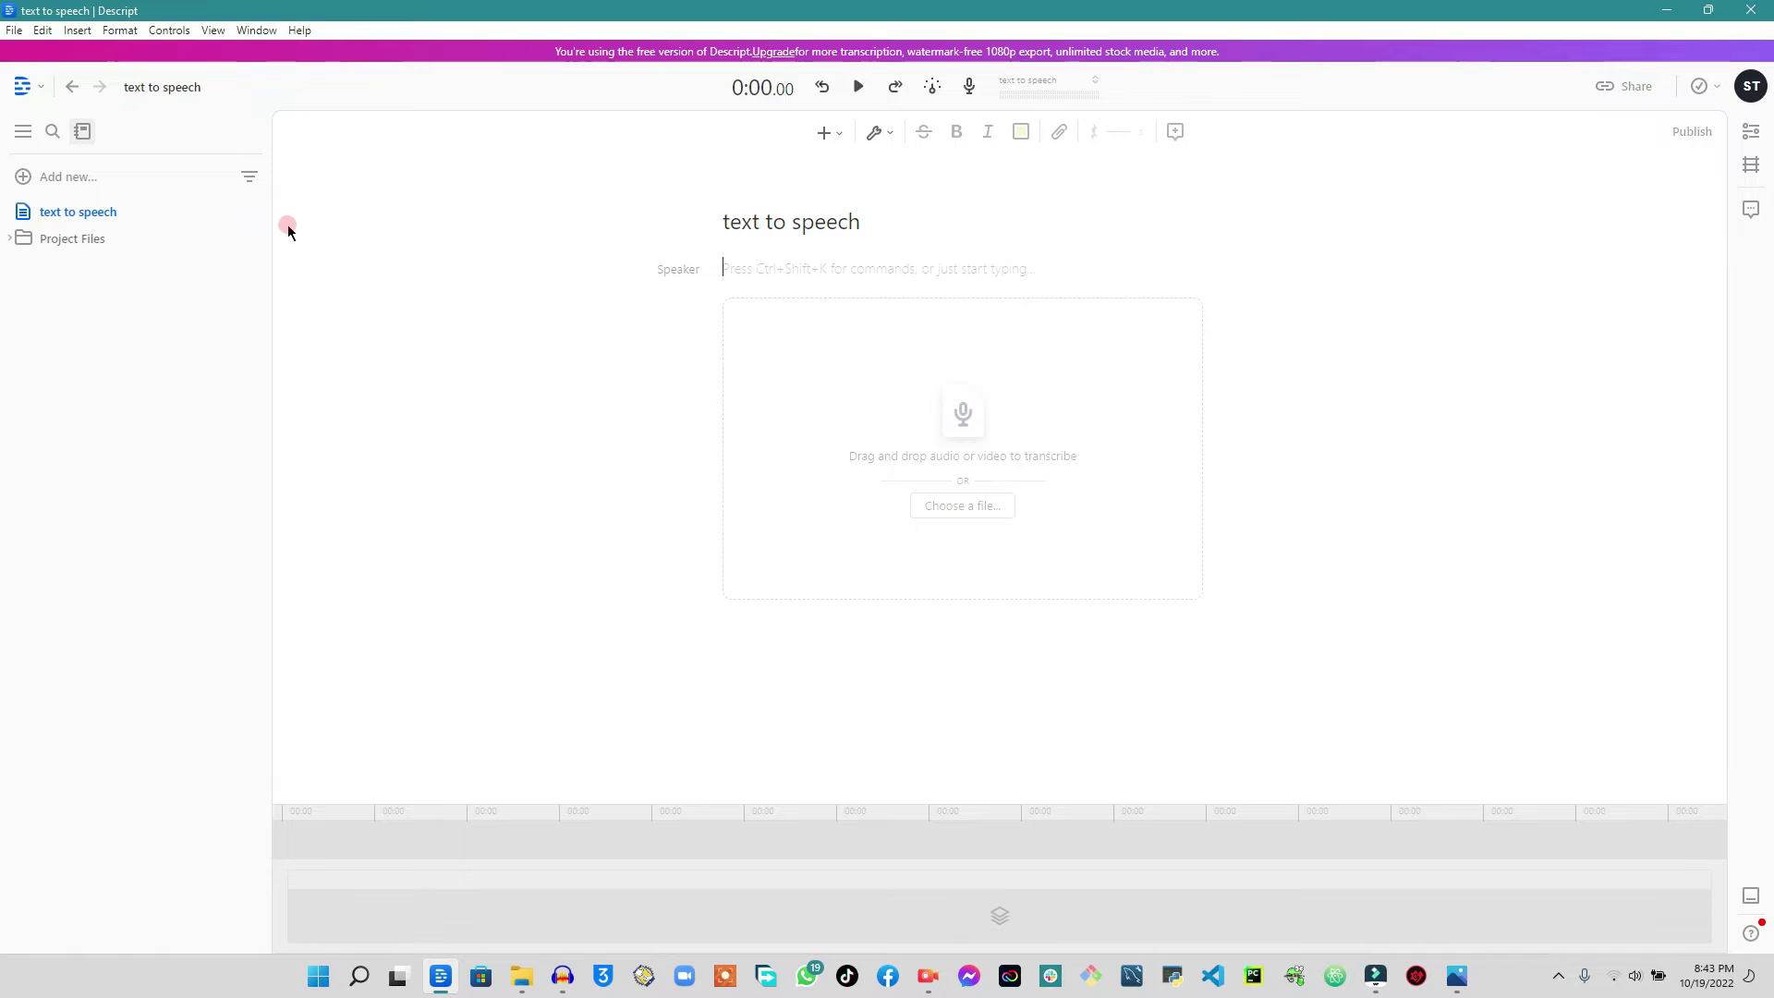
# Go back to the drive overview and open the existing "moon" project.
pyautogui.click(13, 29)
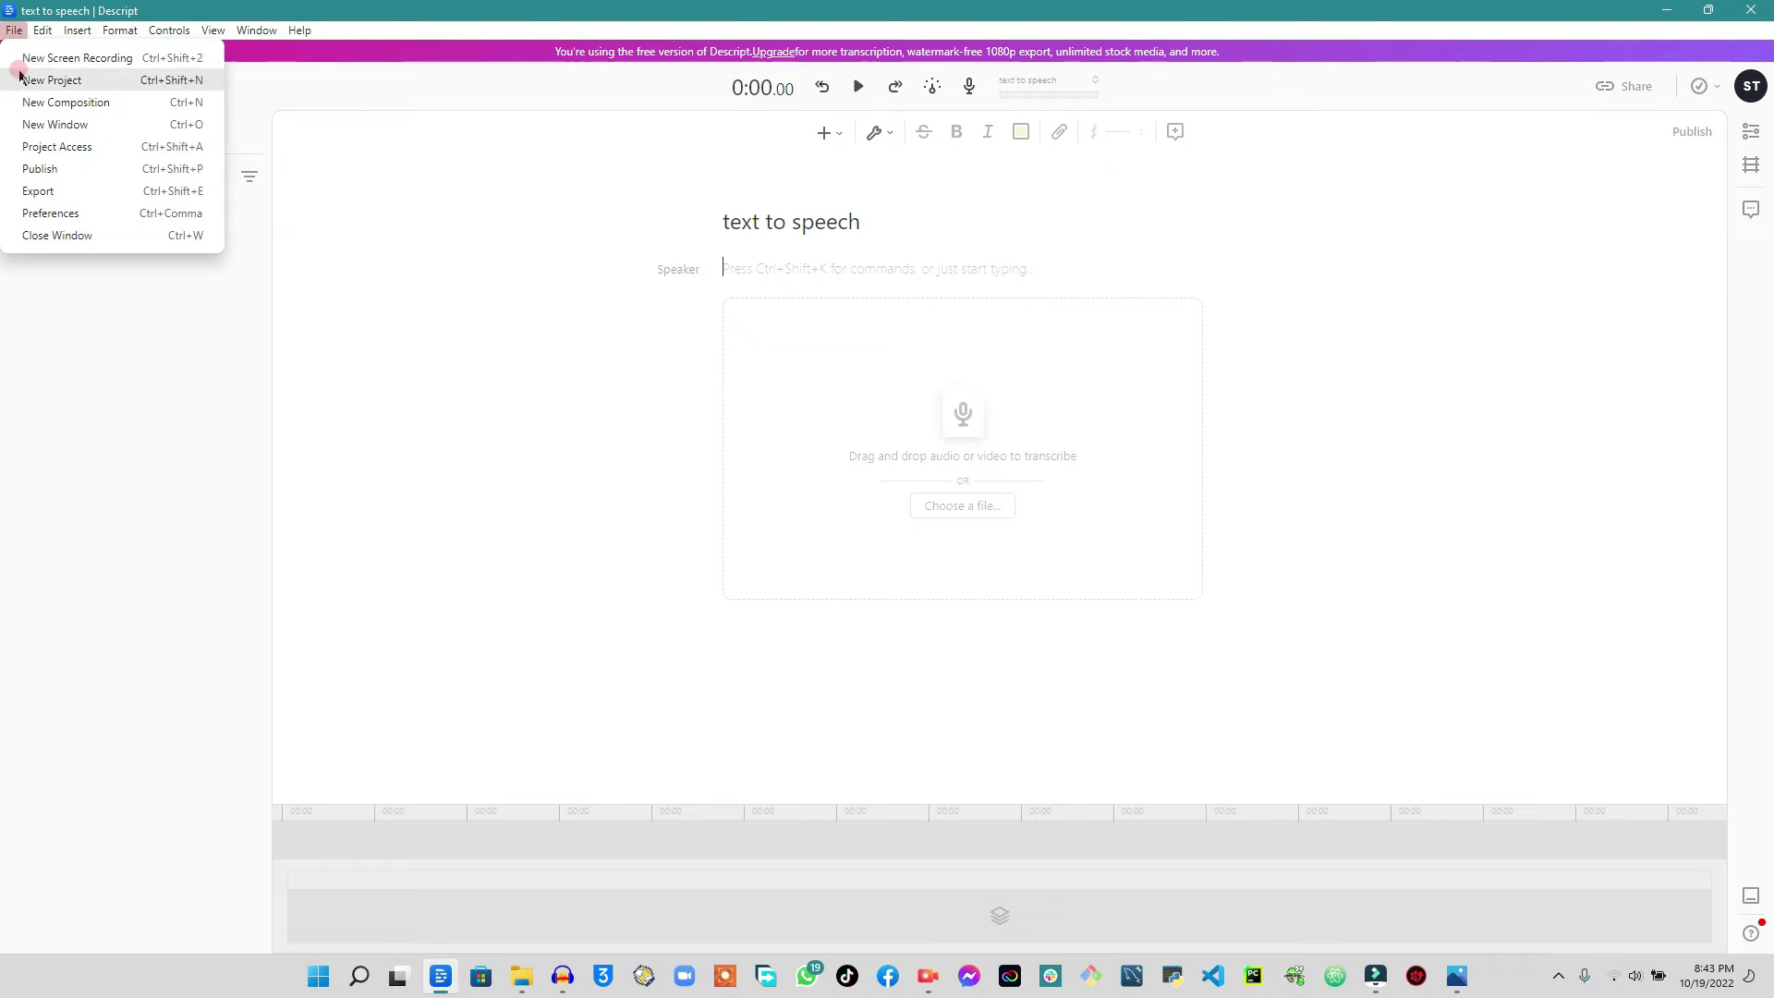
pyautogui.click(369, 127)
pyautogui.click(22, 86)
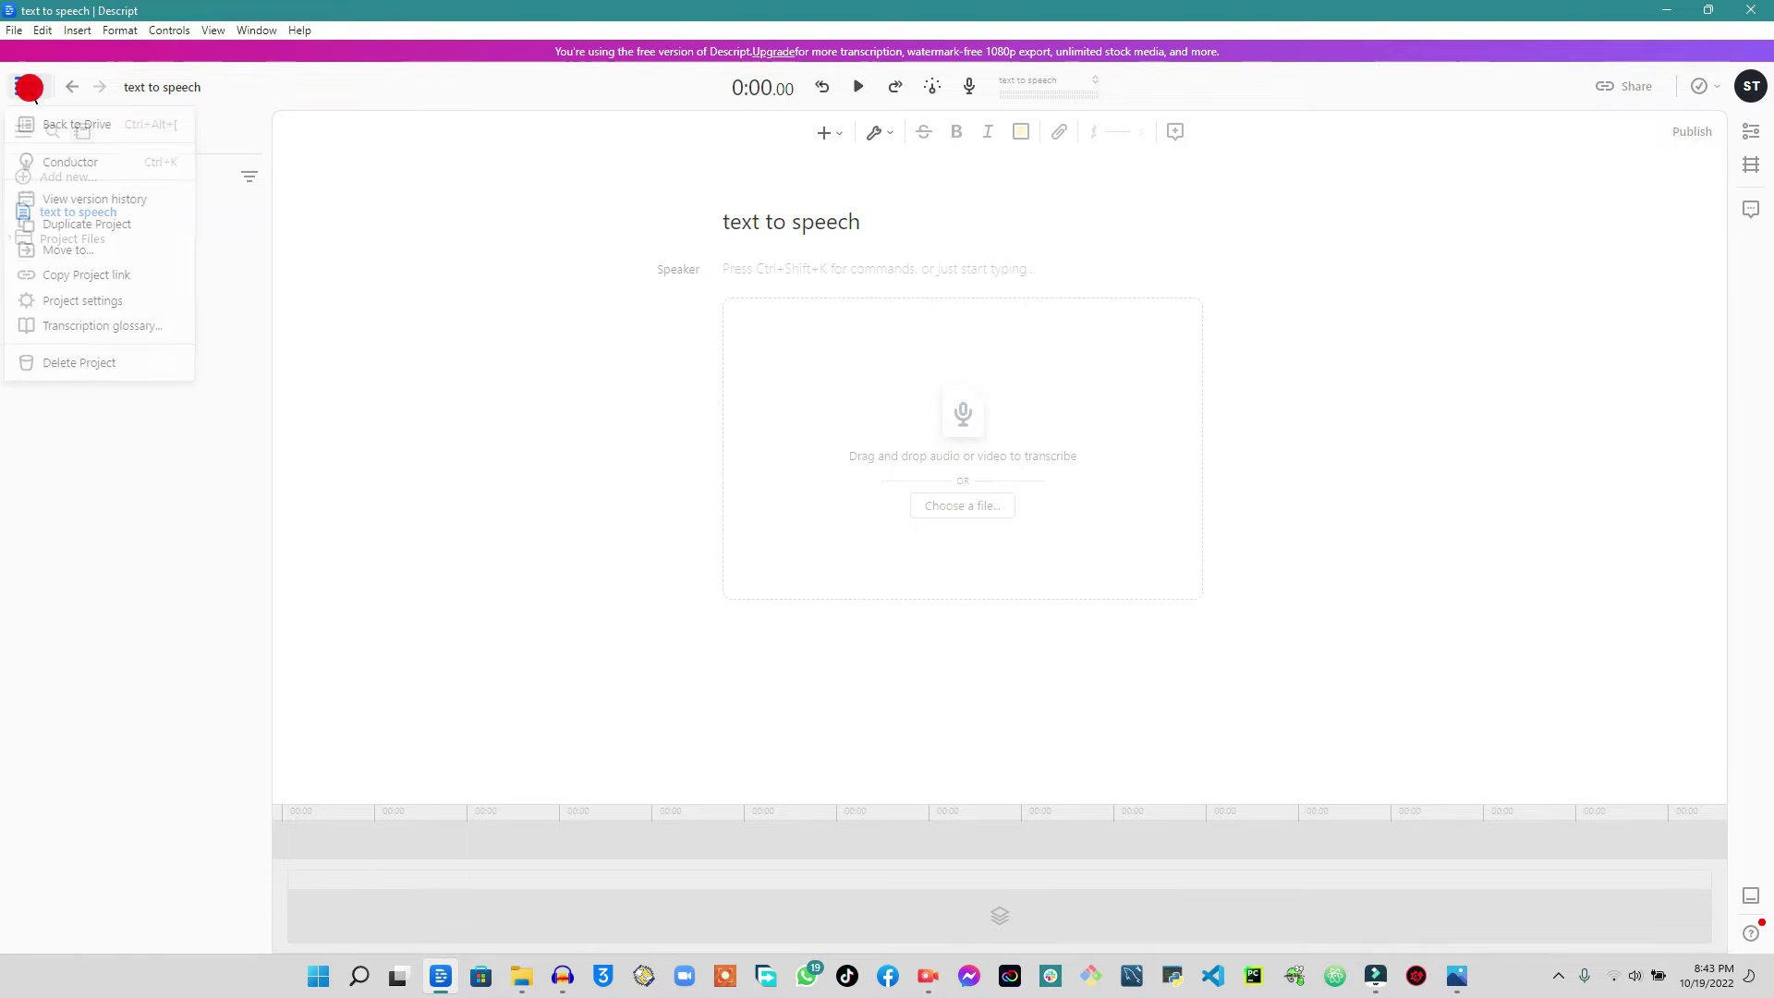
pyautogui.click(70, 135)
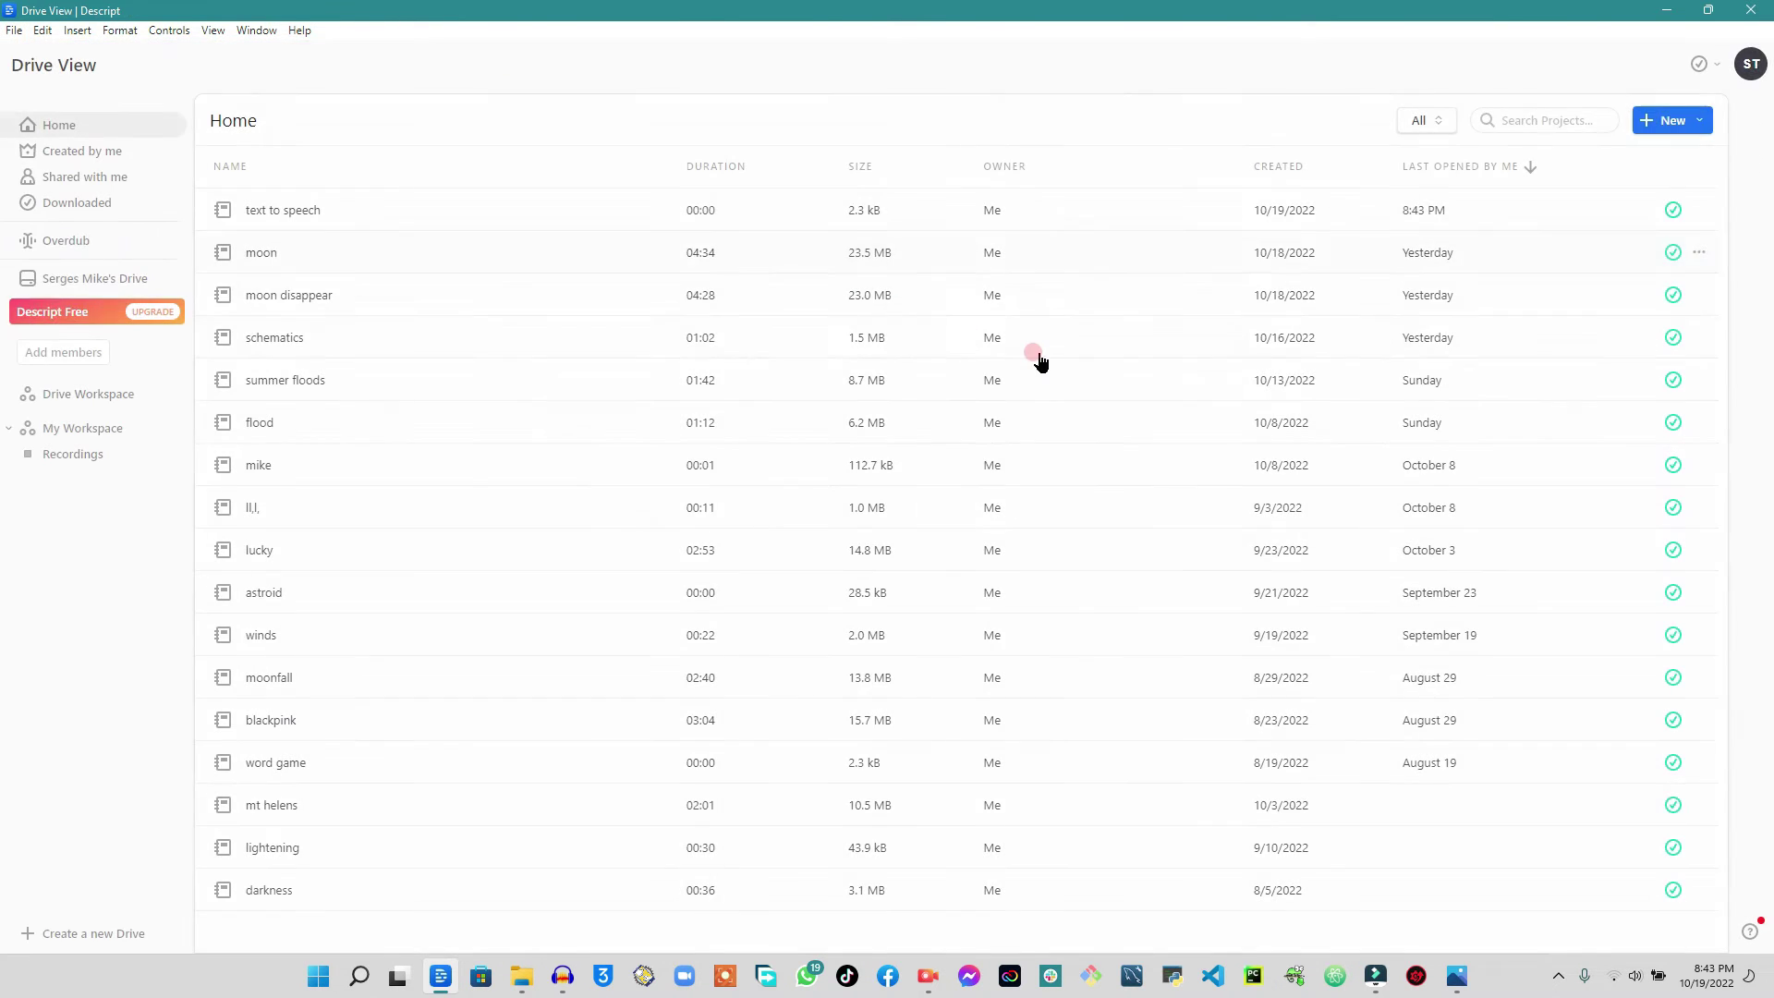
pyautogui.click(274, 262)
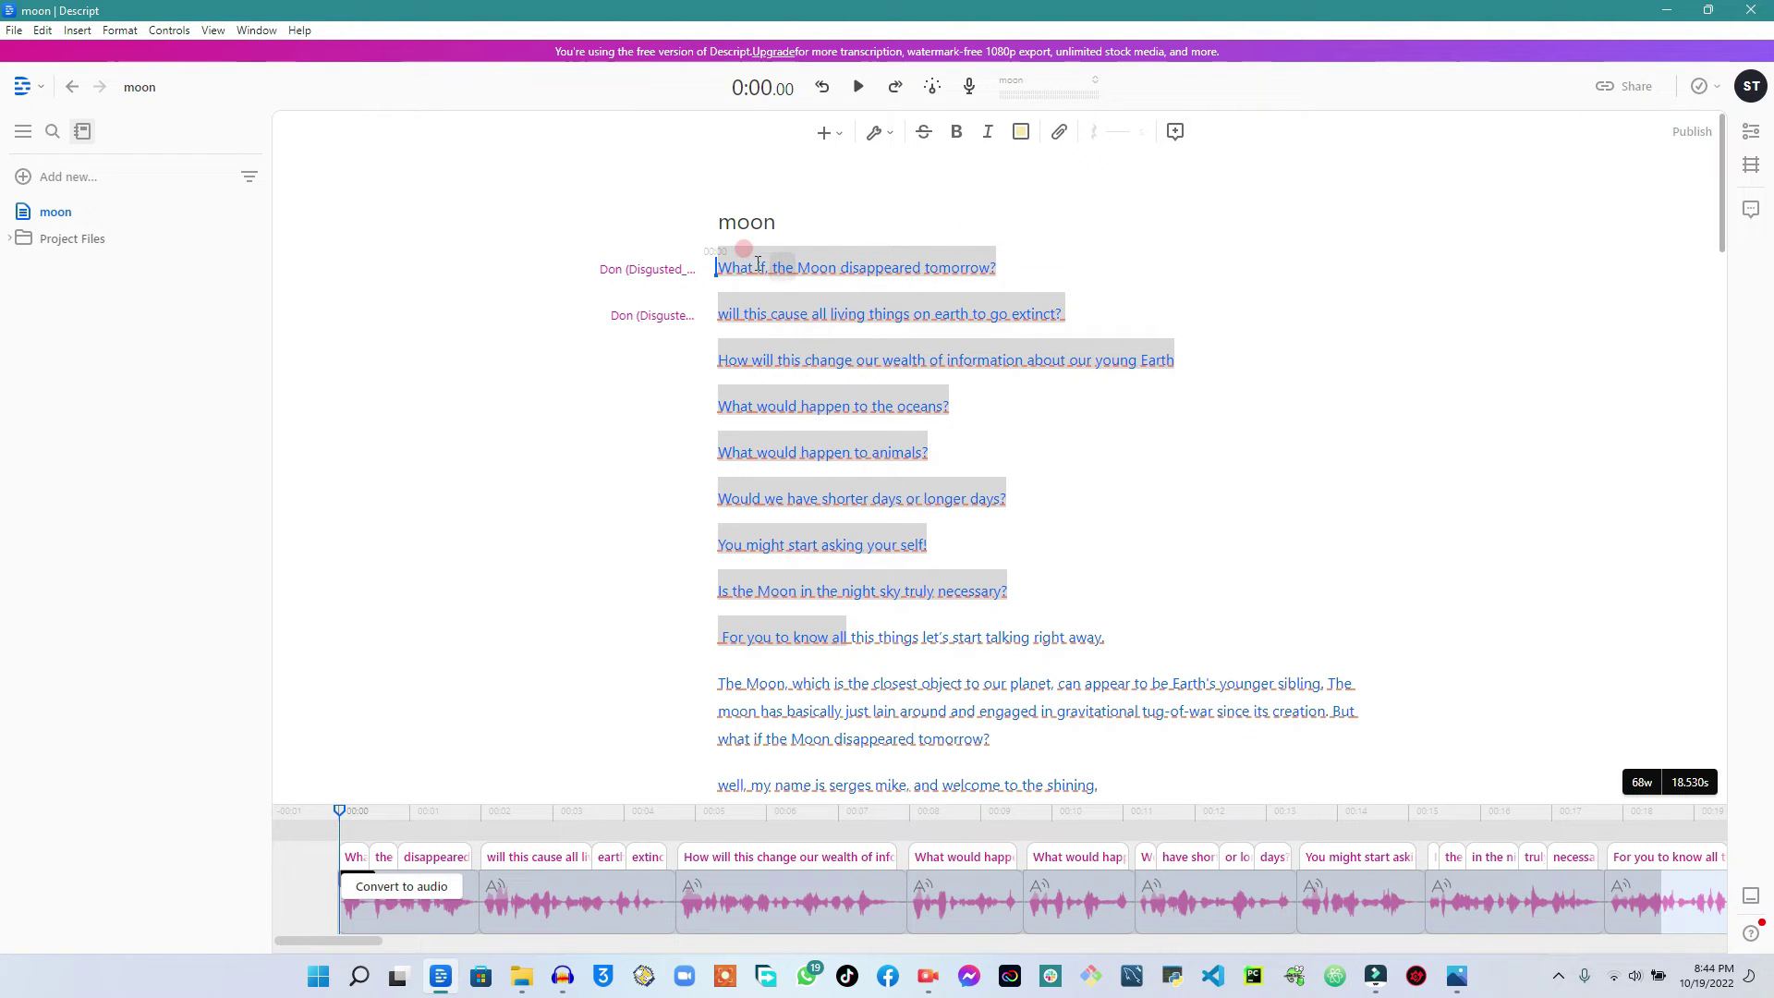
# Add a new speaker with the default name and no overdub voice to the project's speaker list.
pyautogui.click(653, 319)
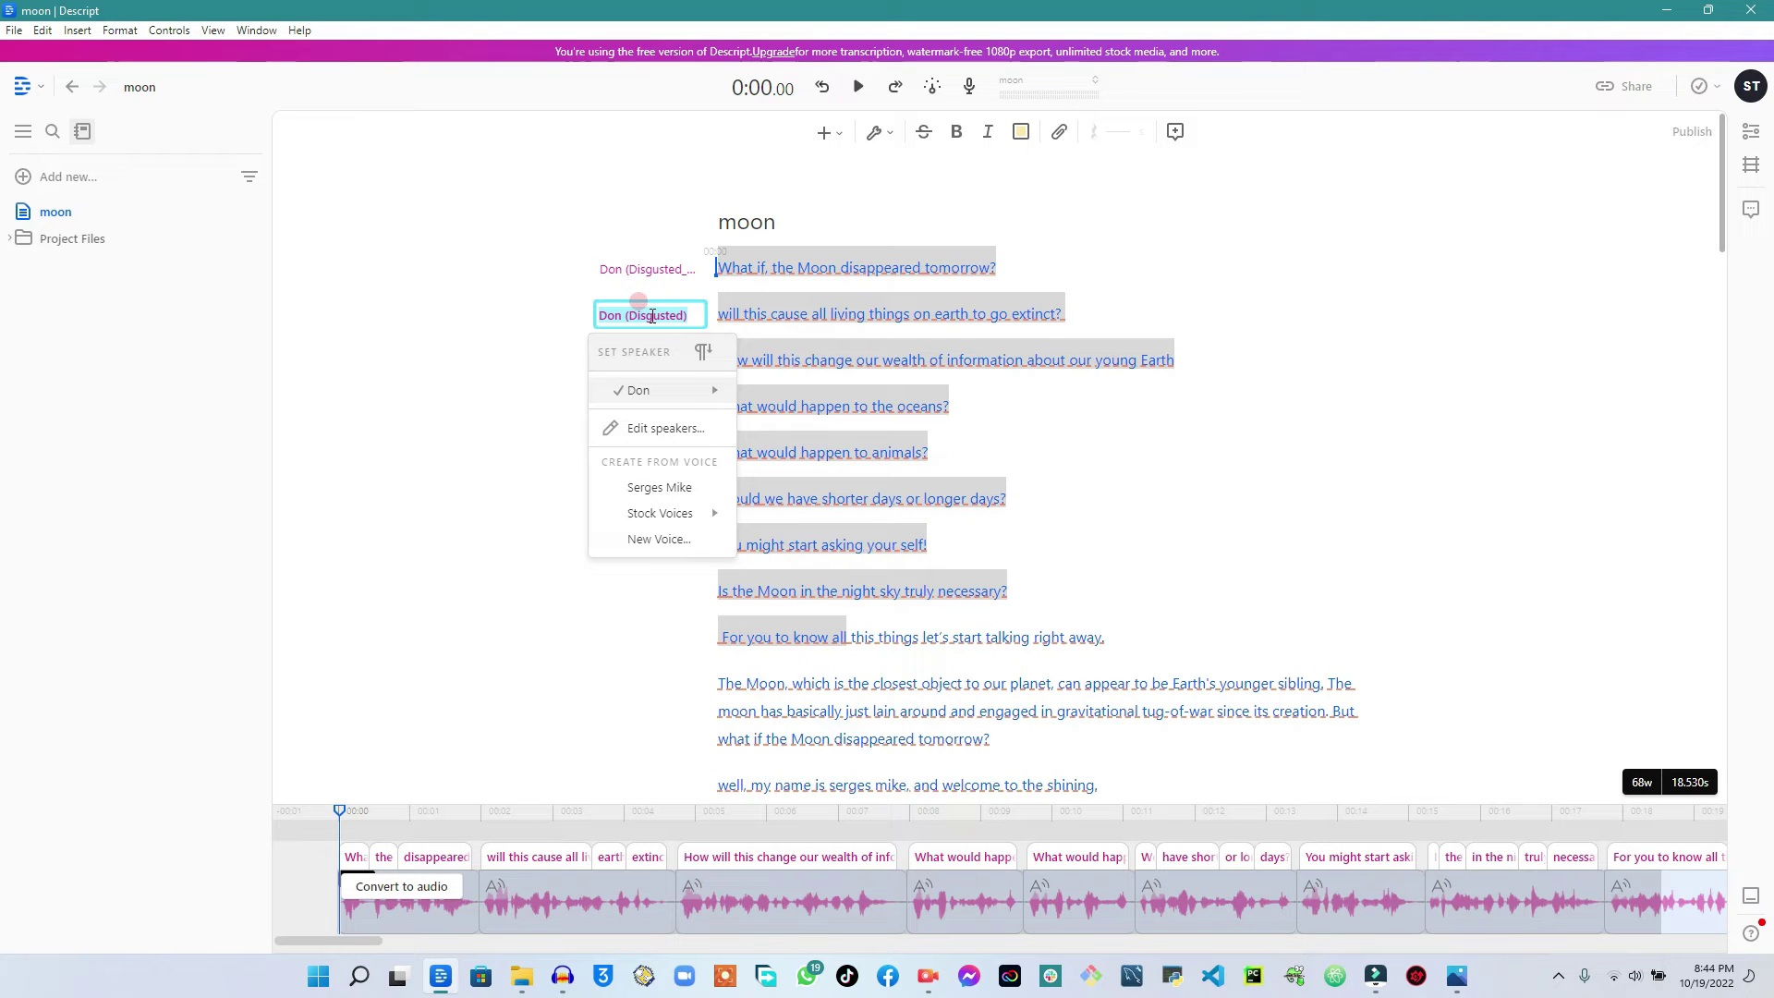
pyautogui.click(645, 429)
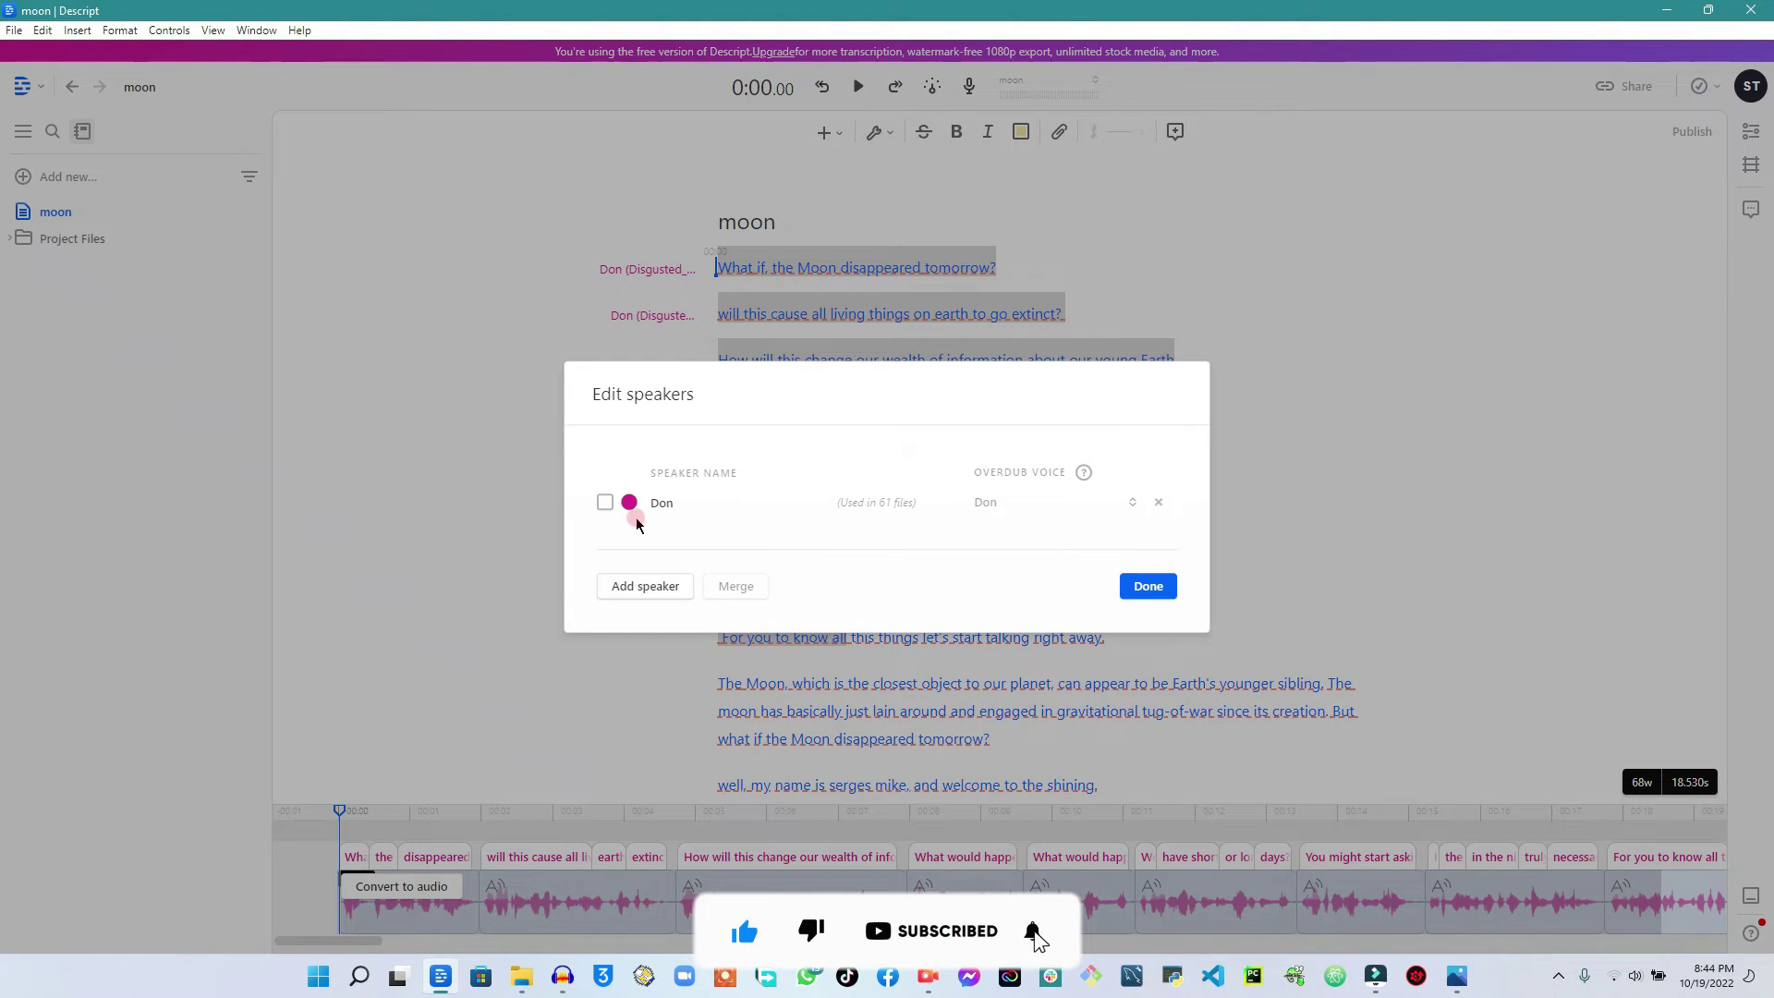
pyautogui.click(617, 584)
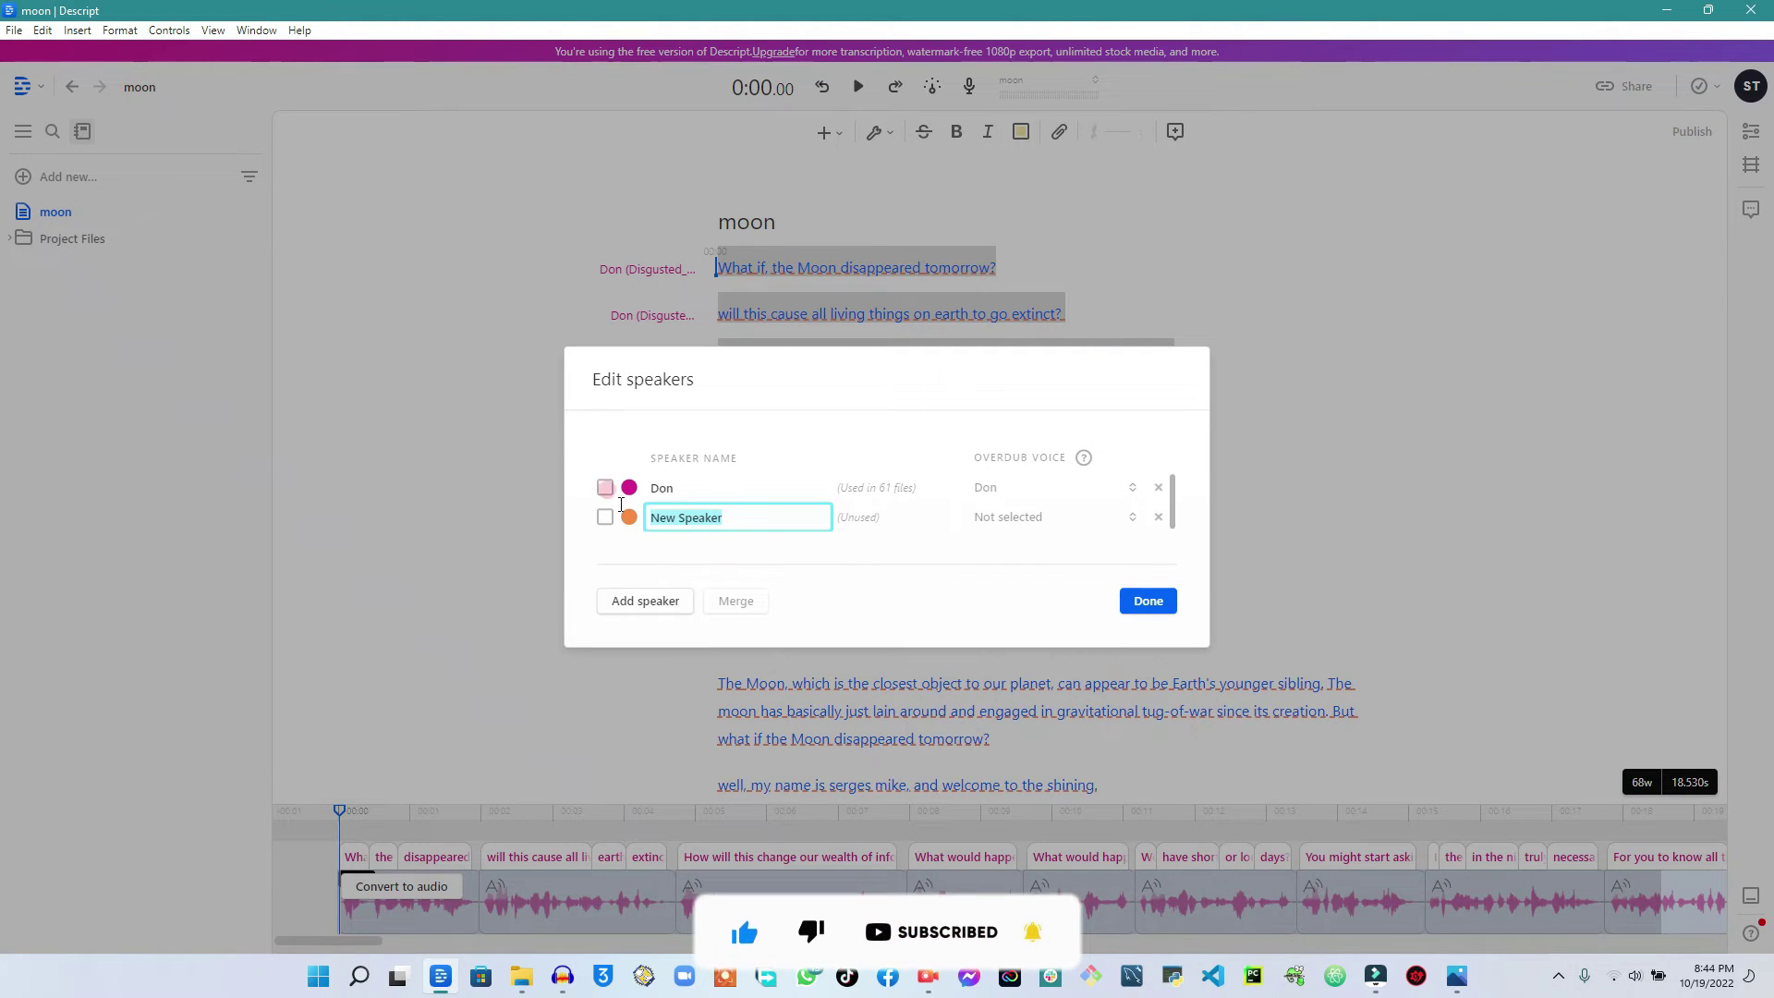
pyautogui.click(996, 559)
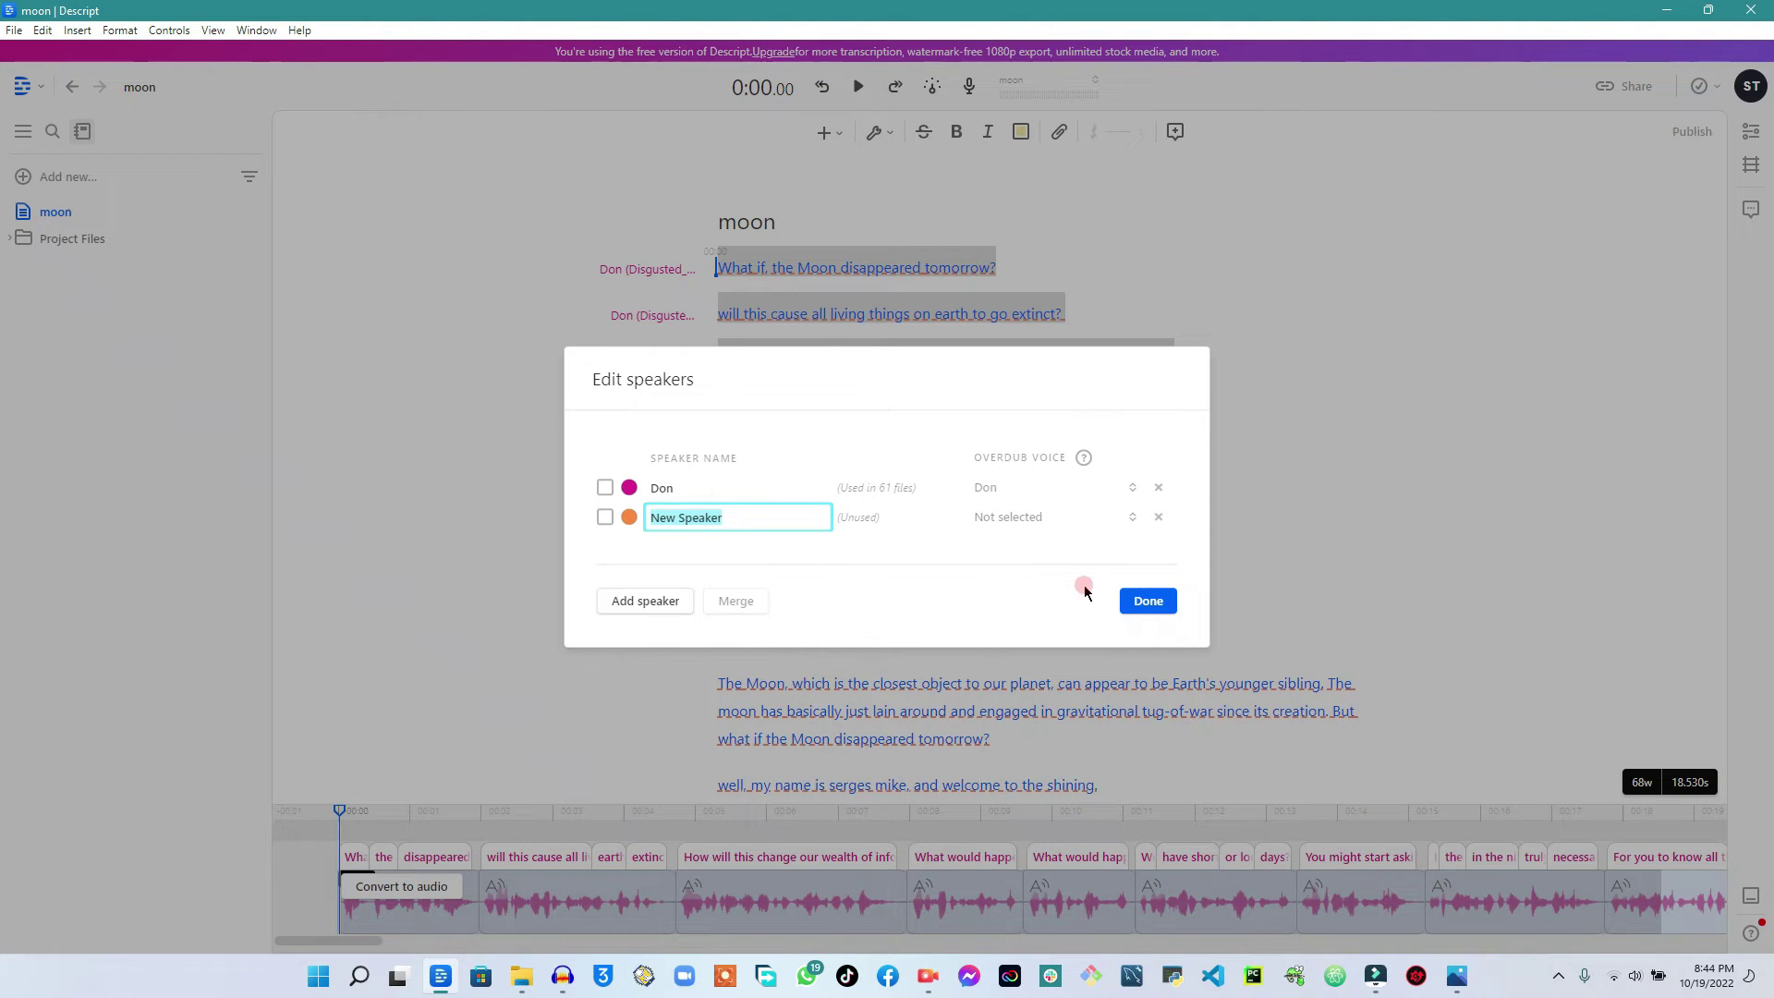
pyautogui.click(1142, 602)
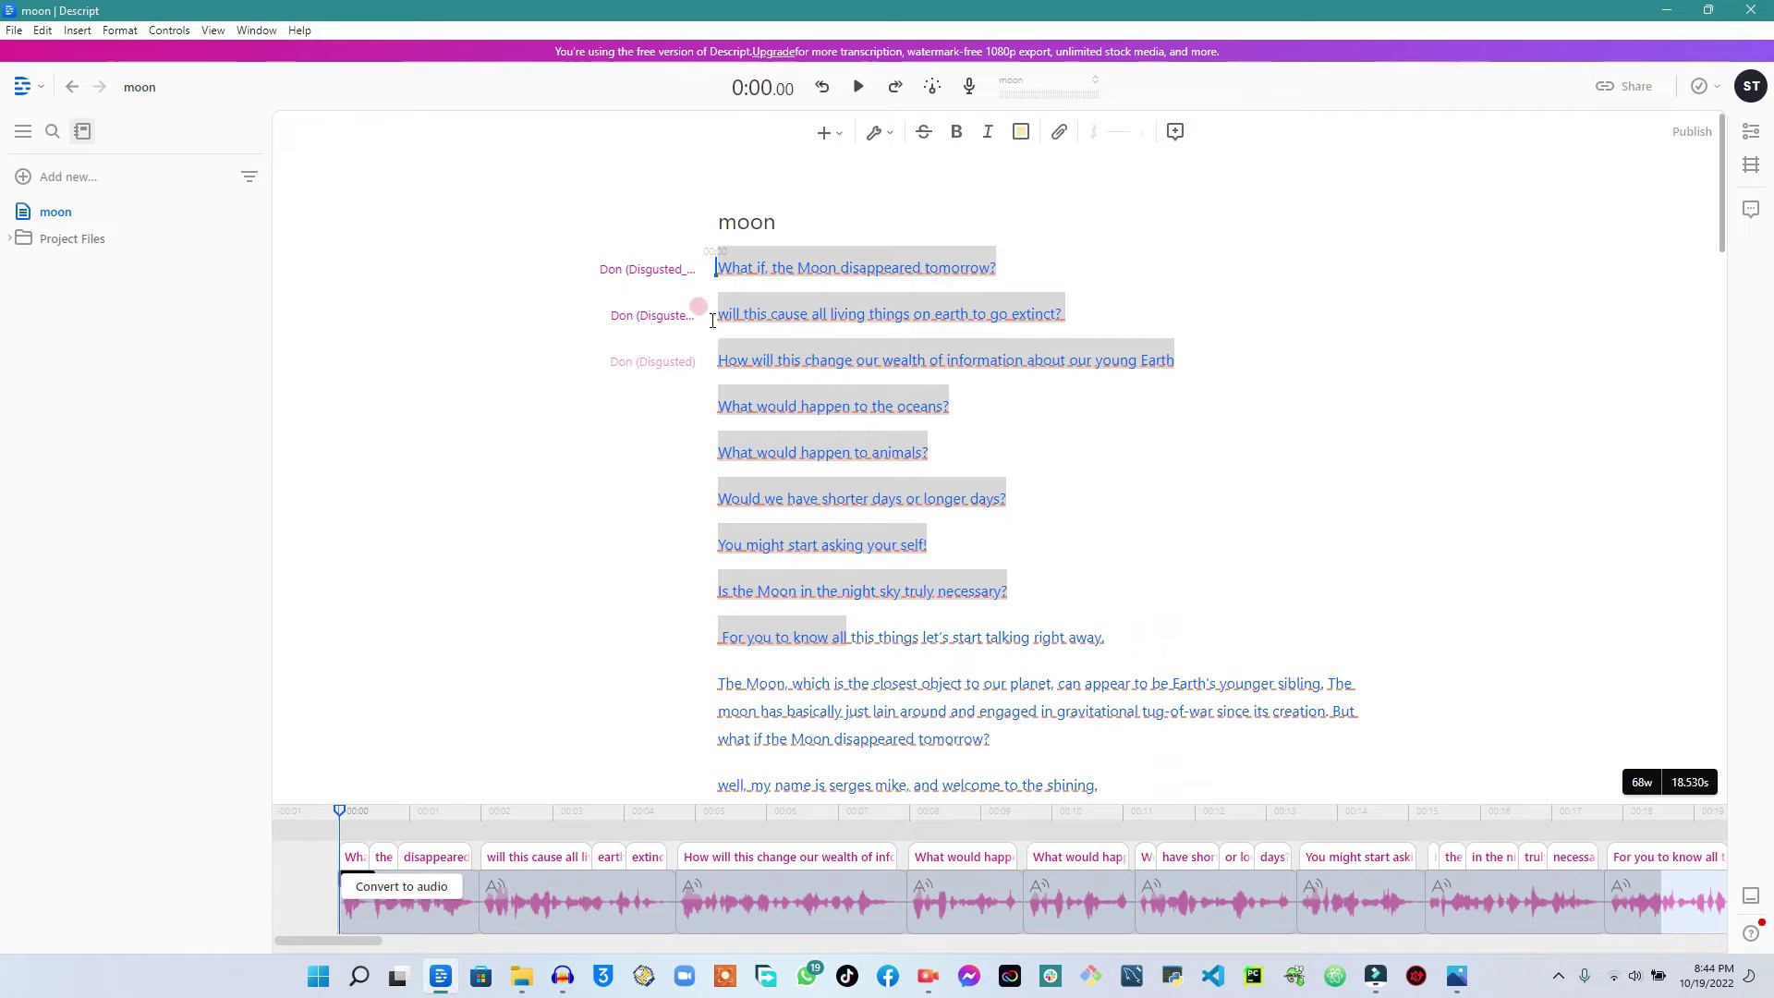
# Preview the stock voices Don, Emily, Carla and Malcom from the first paragraph's speaker label.
pyautogui.click(666, 277)
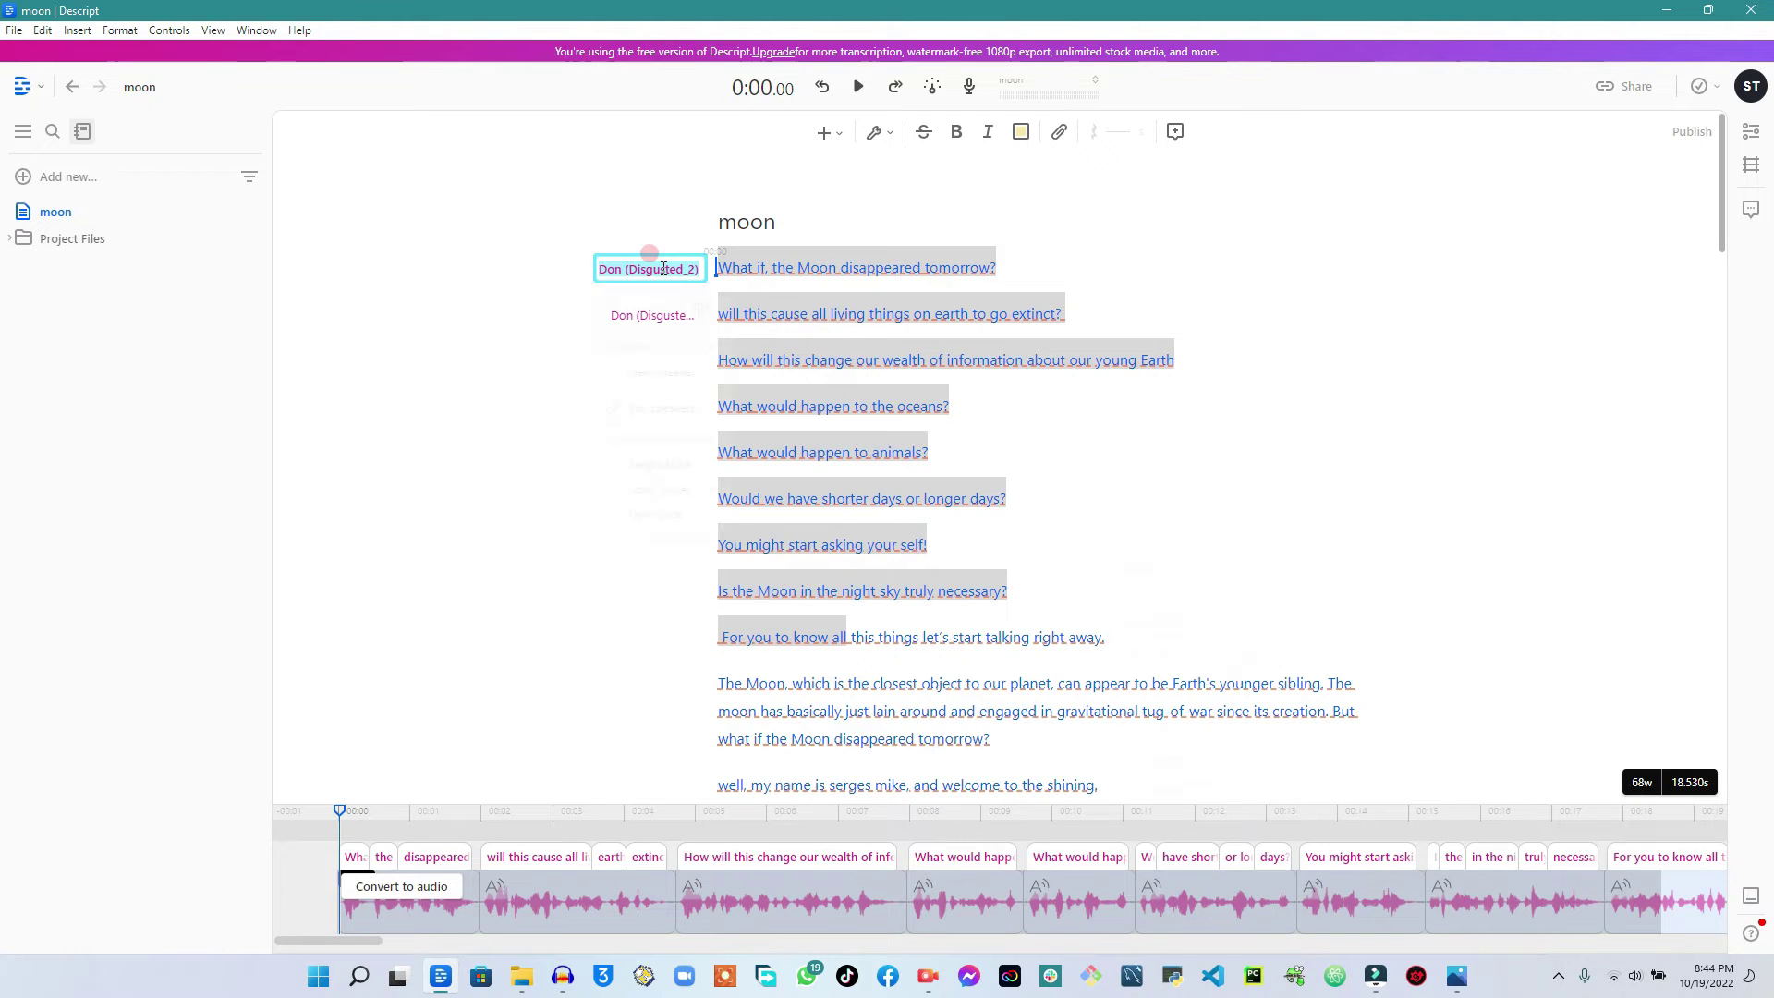
pyautogui.click(709, 495)
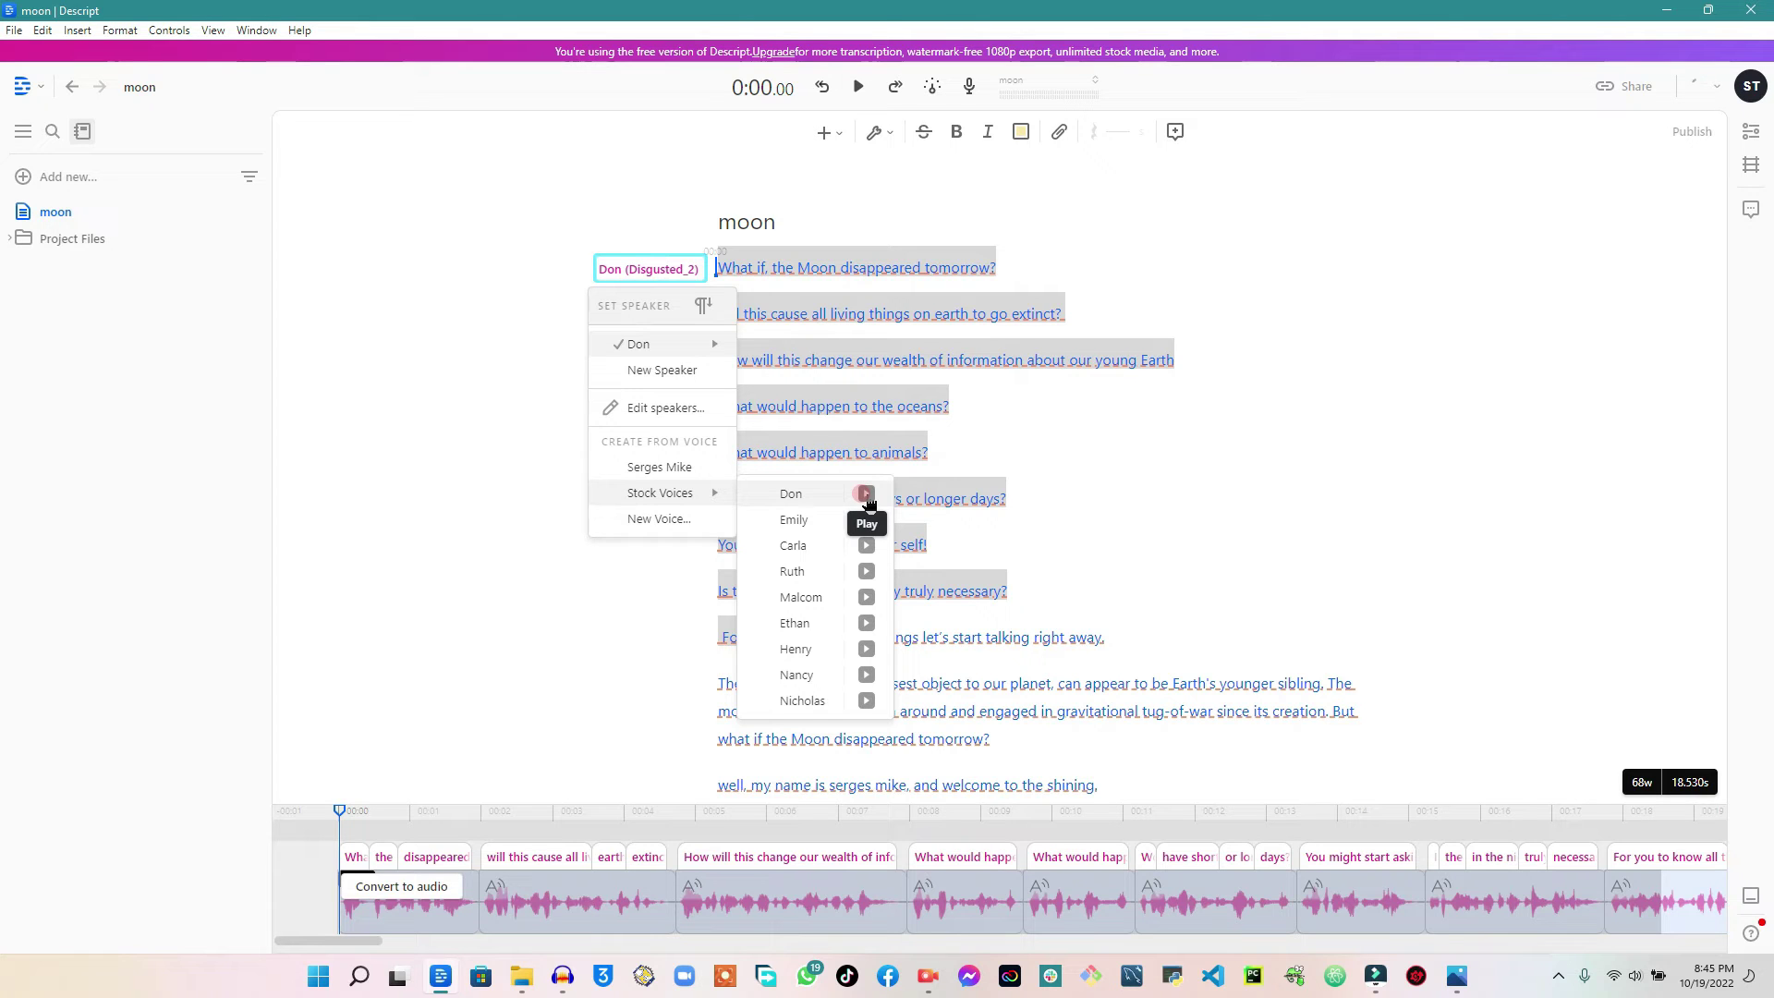
pyautogui.click(868, 498)
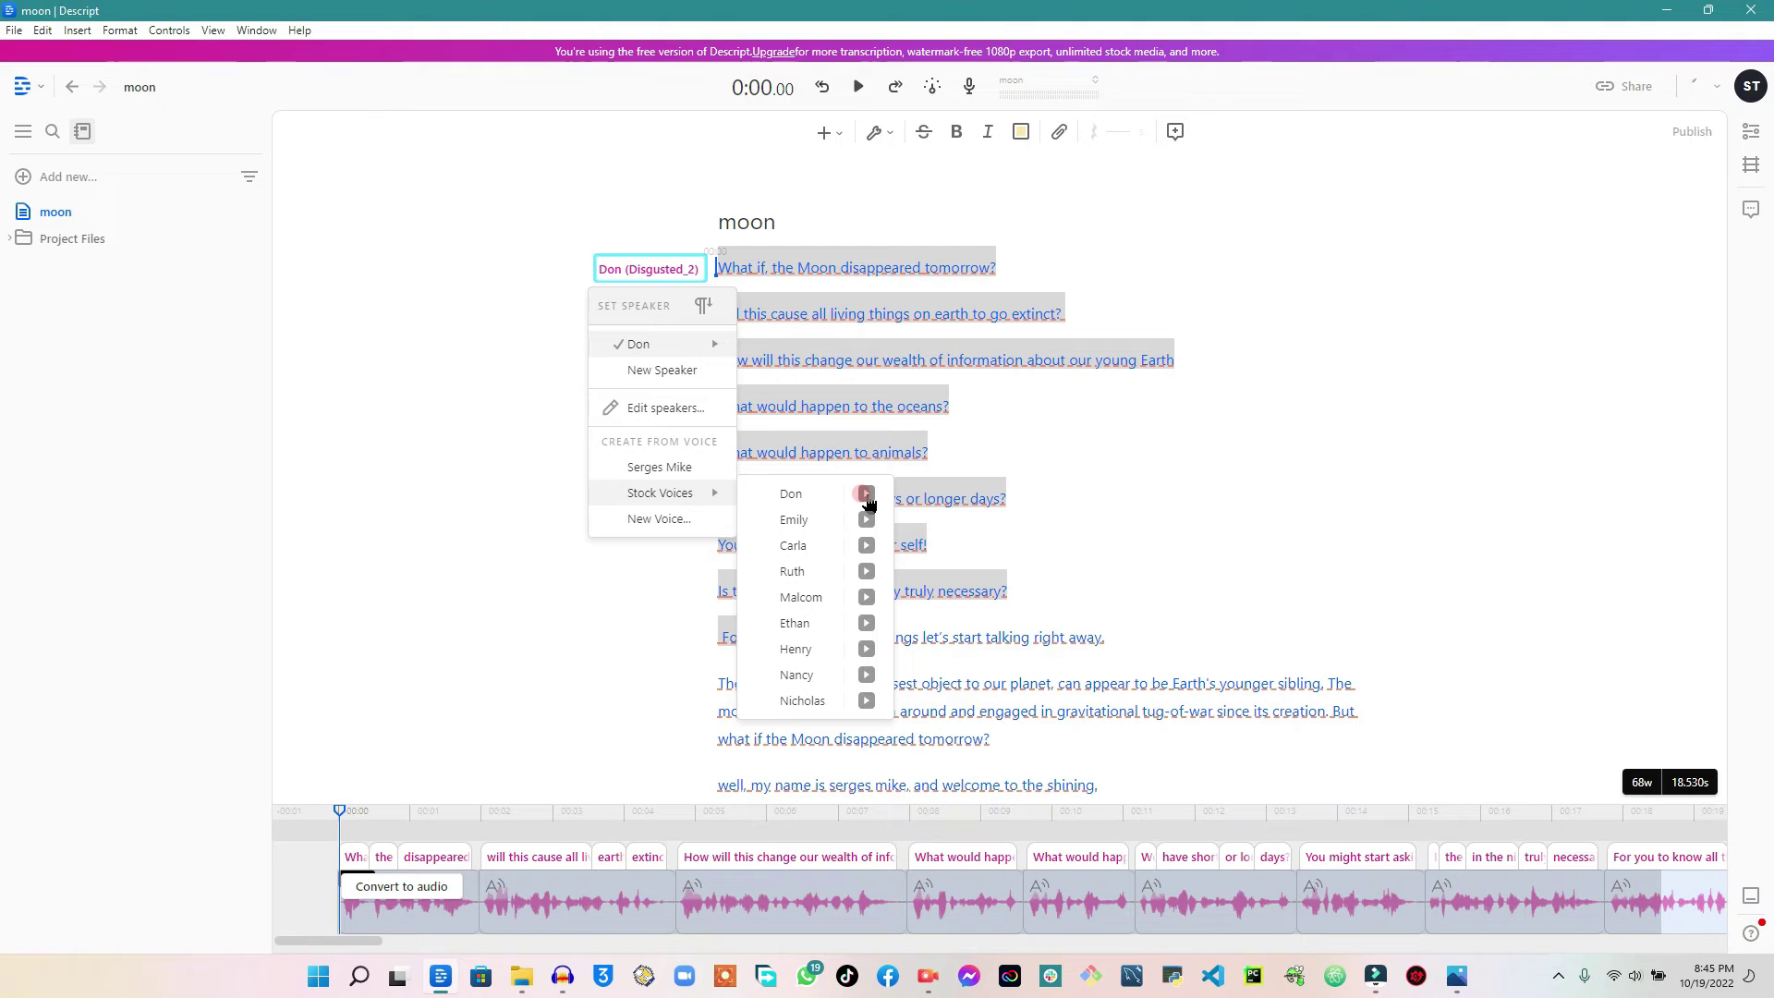
pyautogui.click(868, 499)
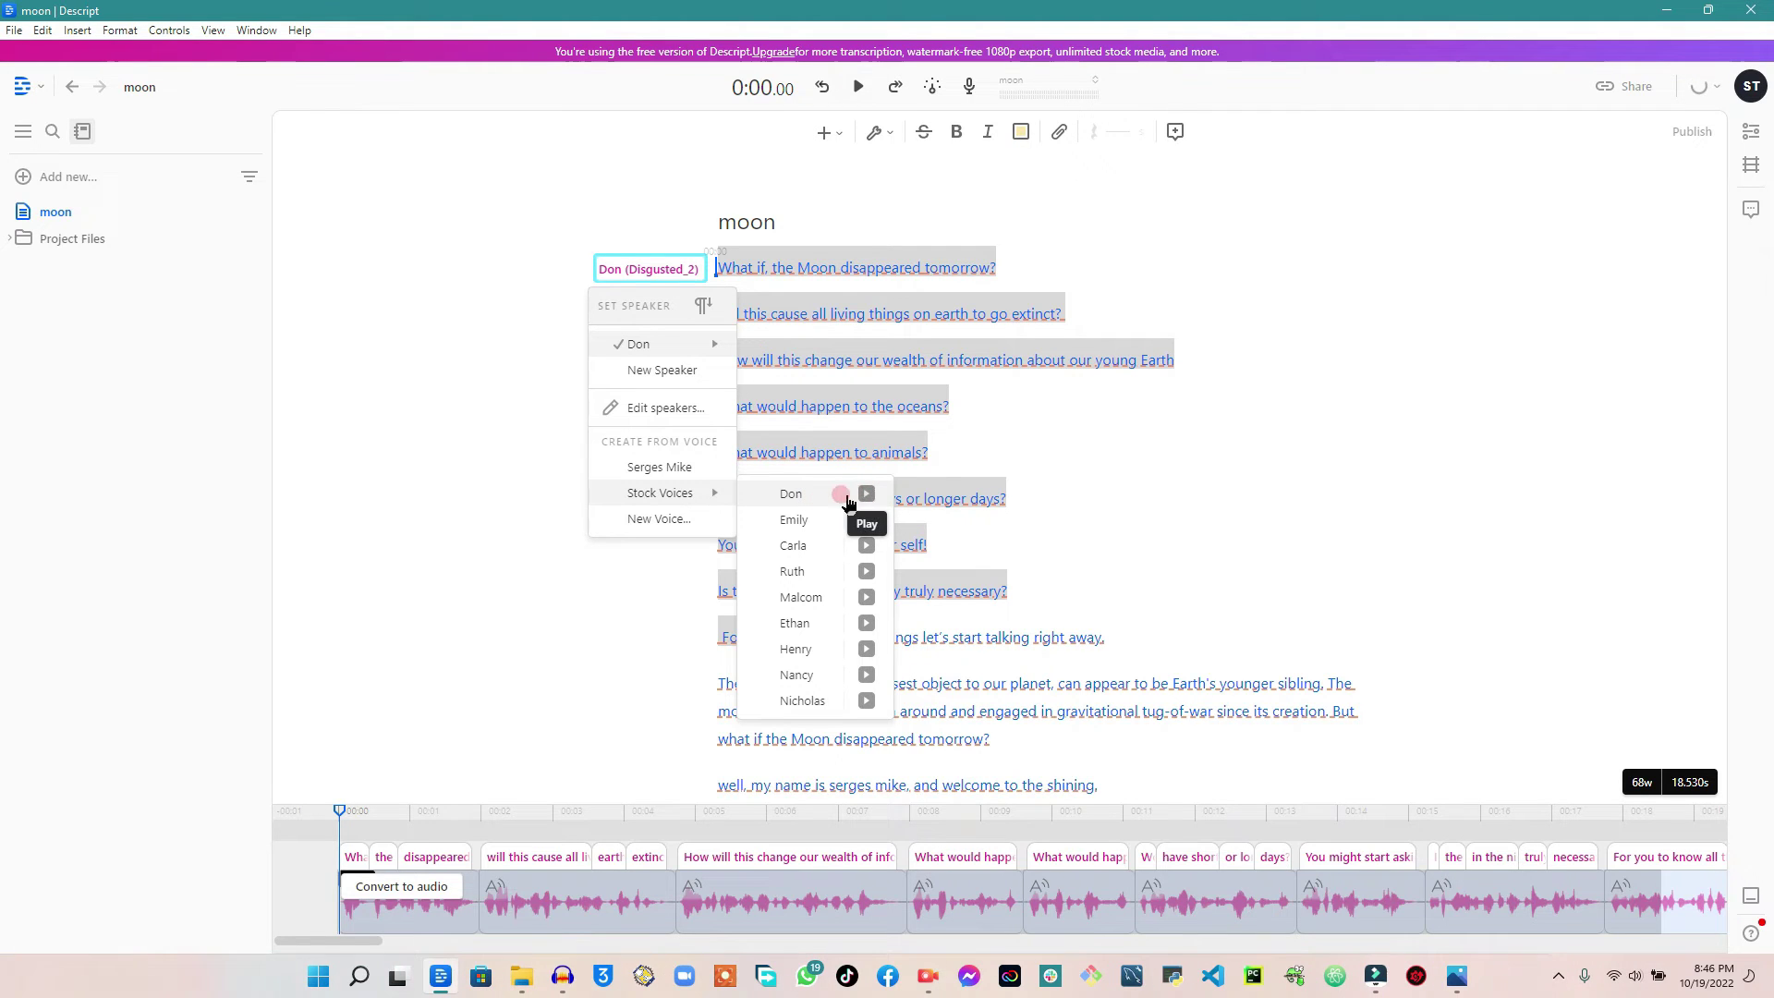
pyautogui.click(836, 496)
pyautogui.click(865, 519)
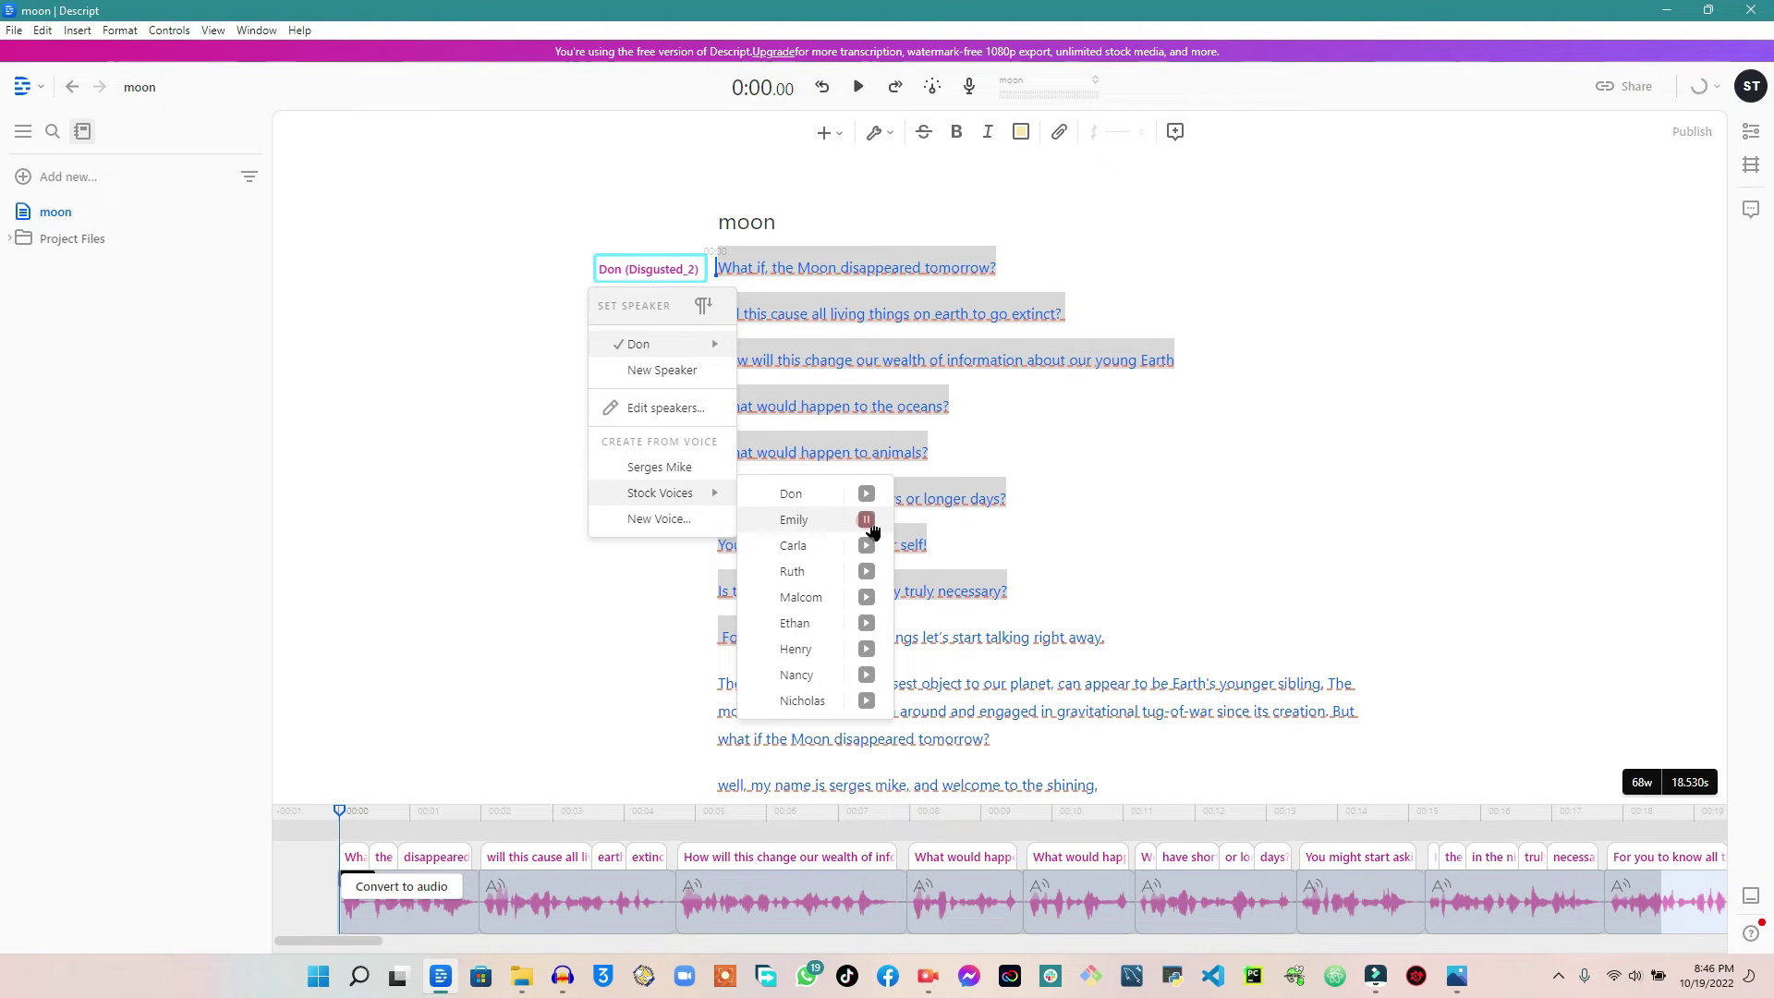
pyautogui.click(865, 546)
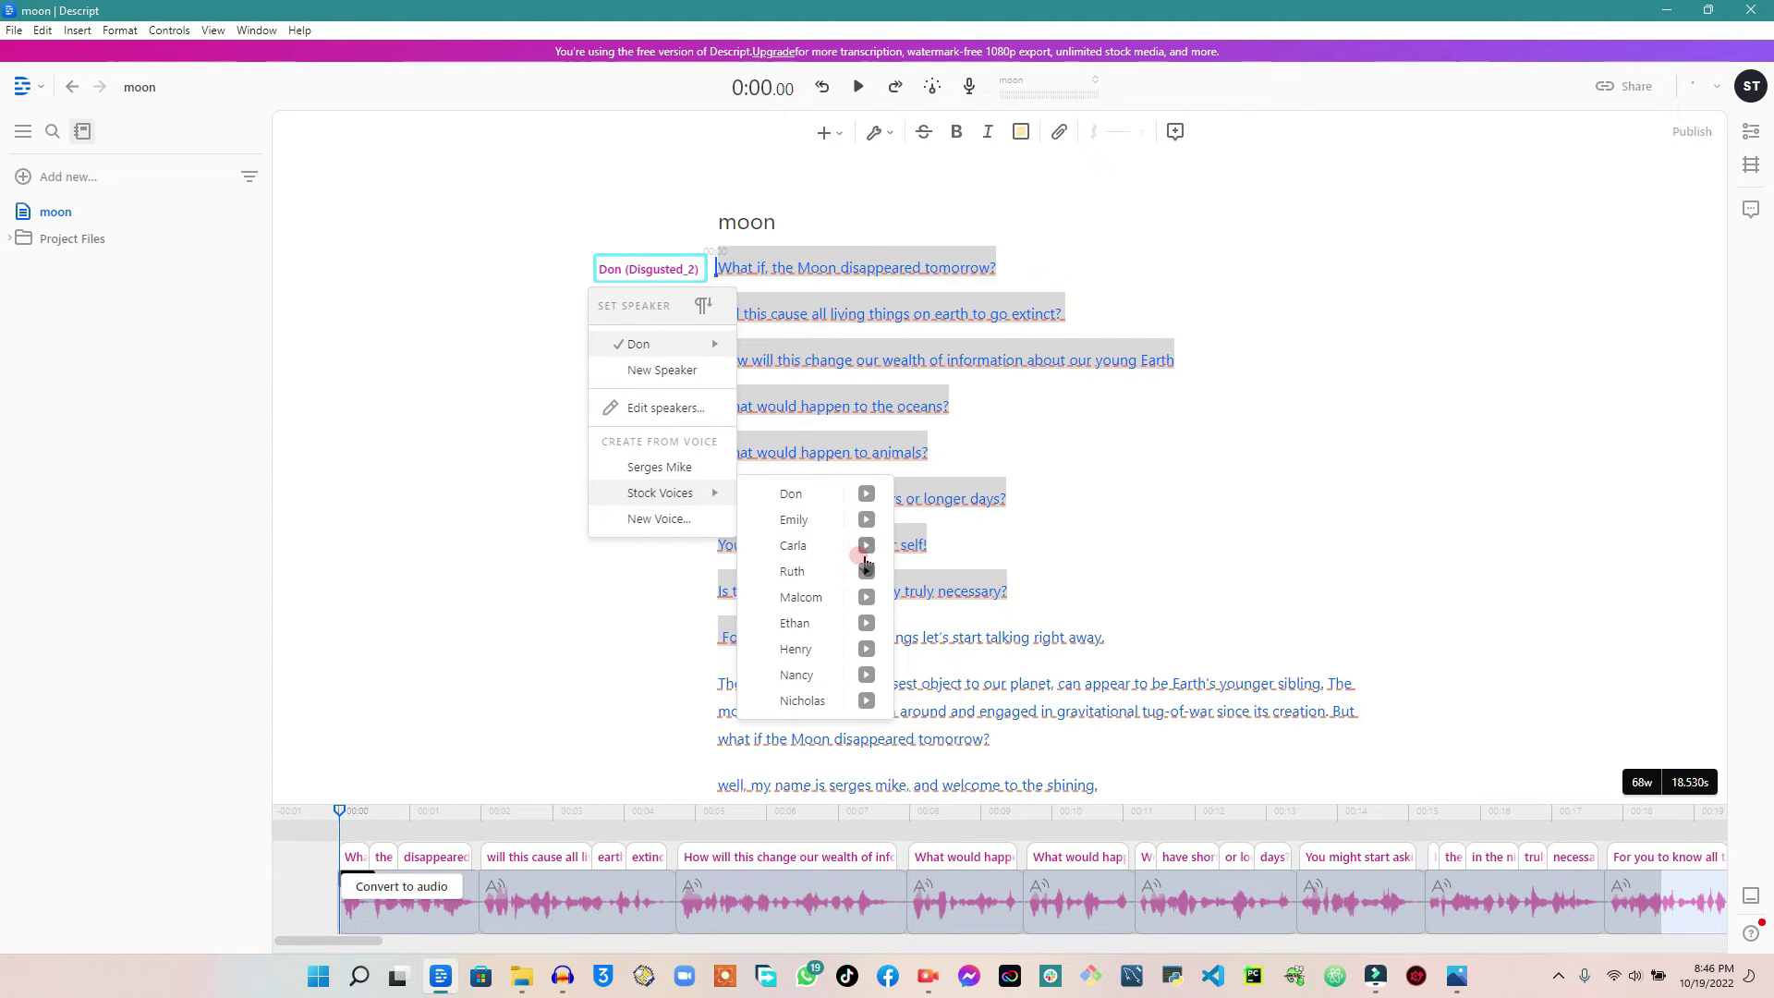
pyautogui.click(867, 598)
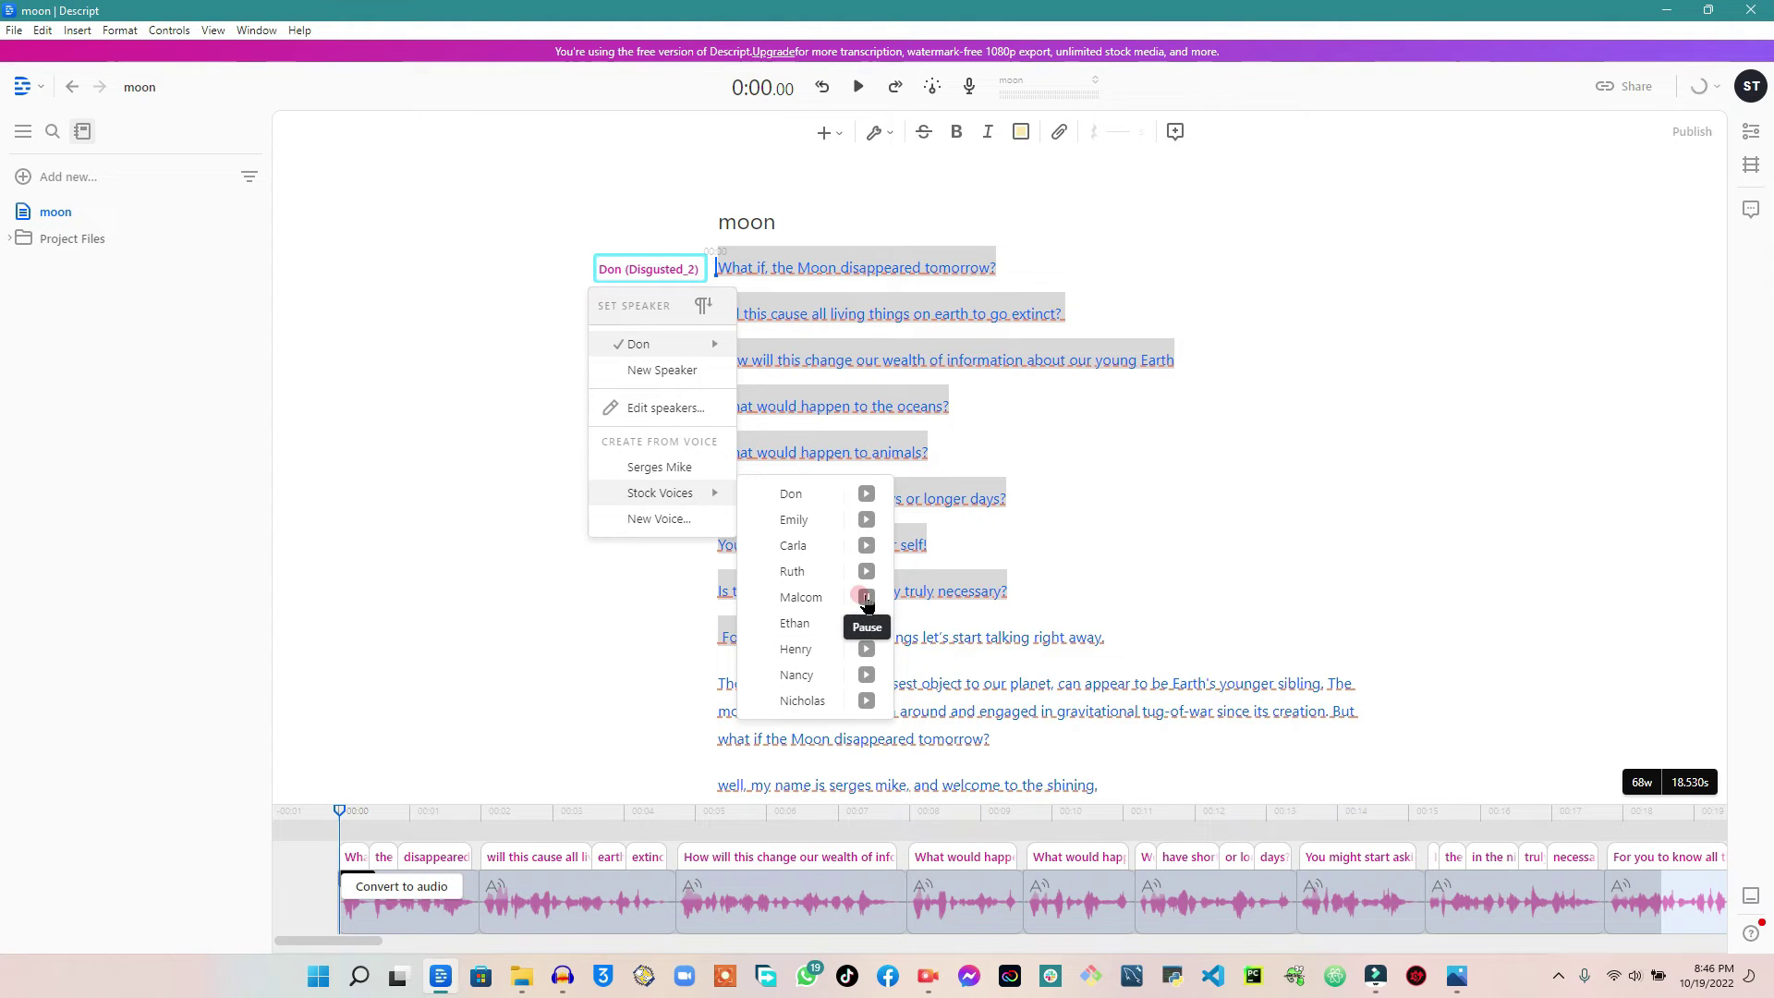
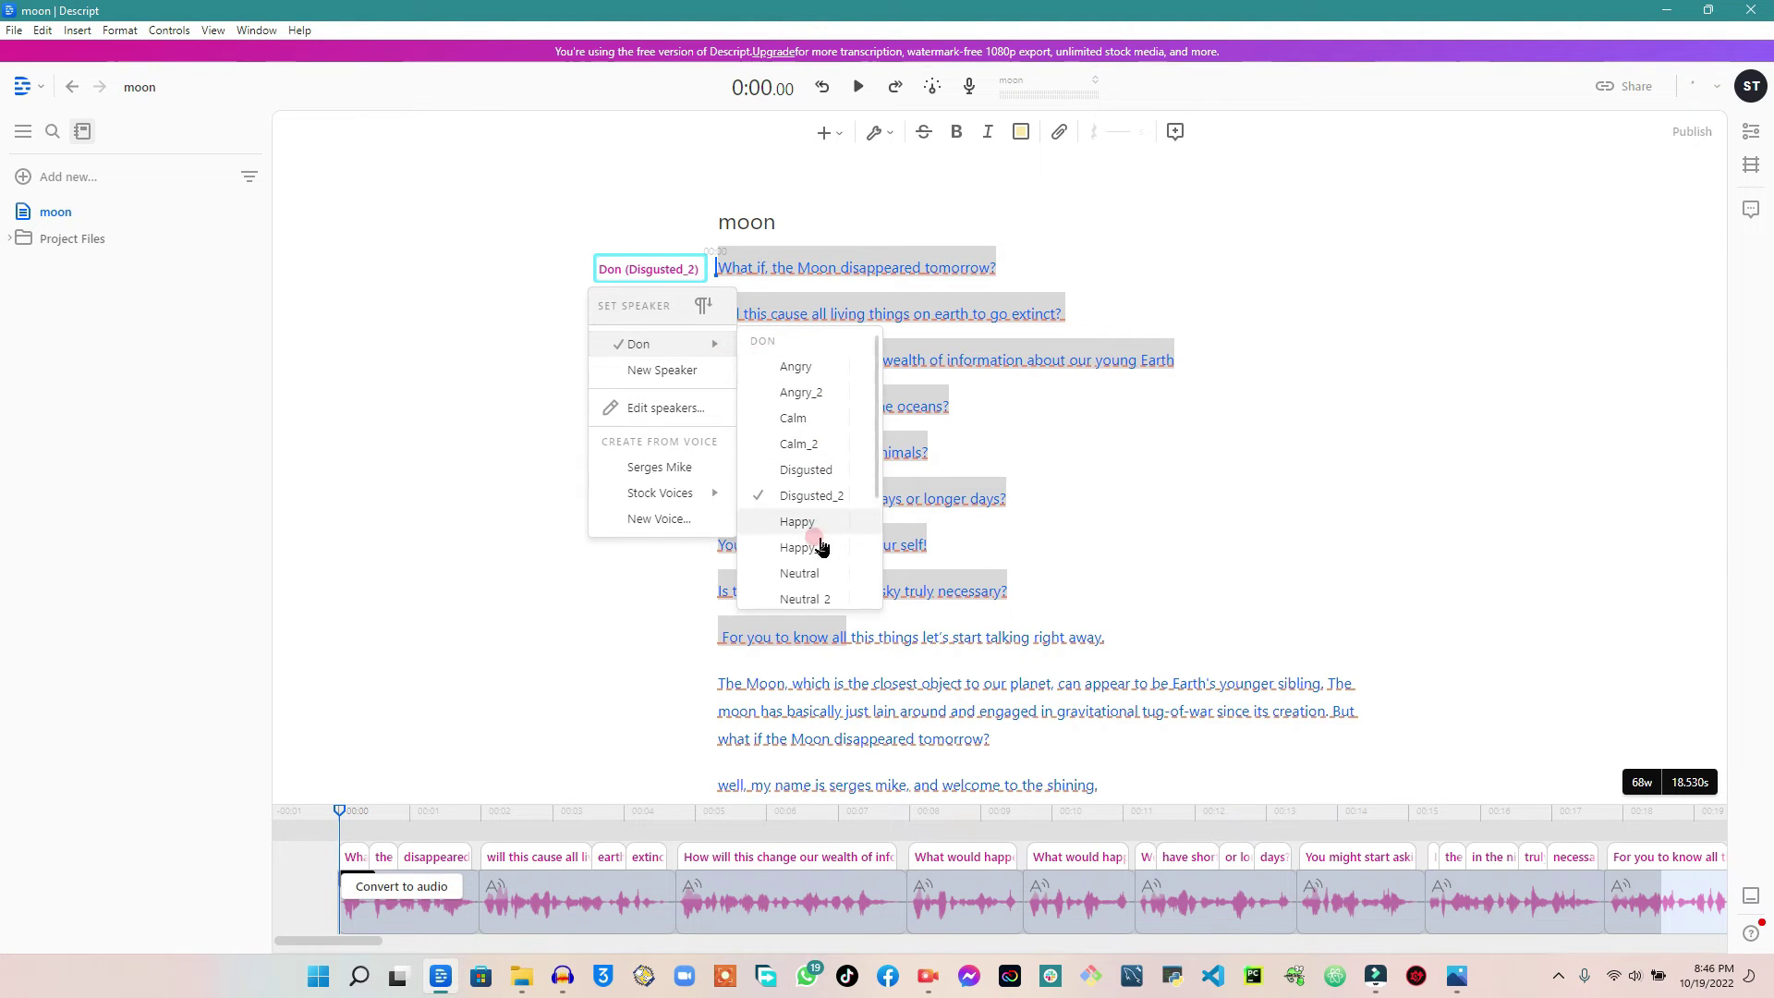
# Examine the emotional styles offered for the Don voice, preview Angry, and leave the speaker choice without changing it.
pyautogui.scroll(-3, 813, 462)
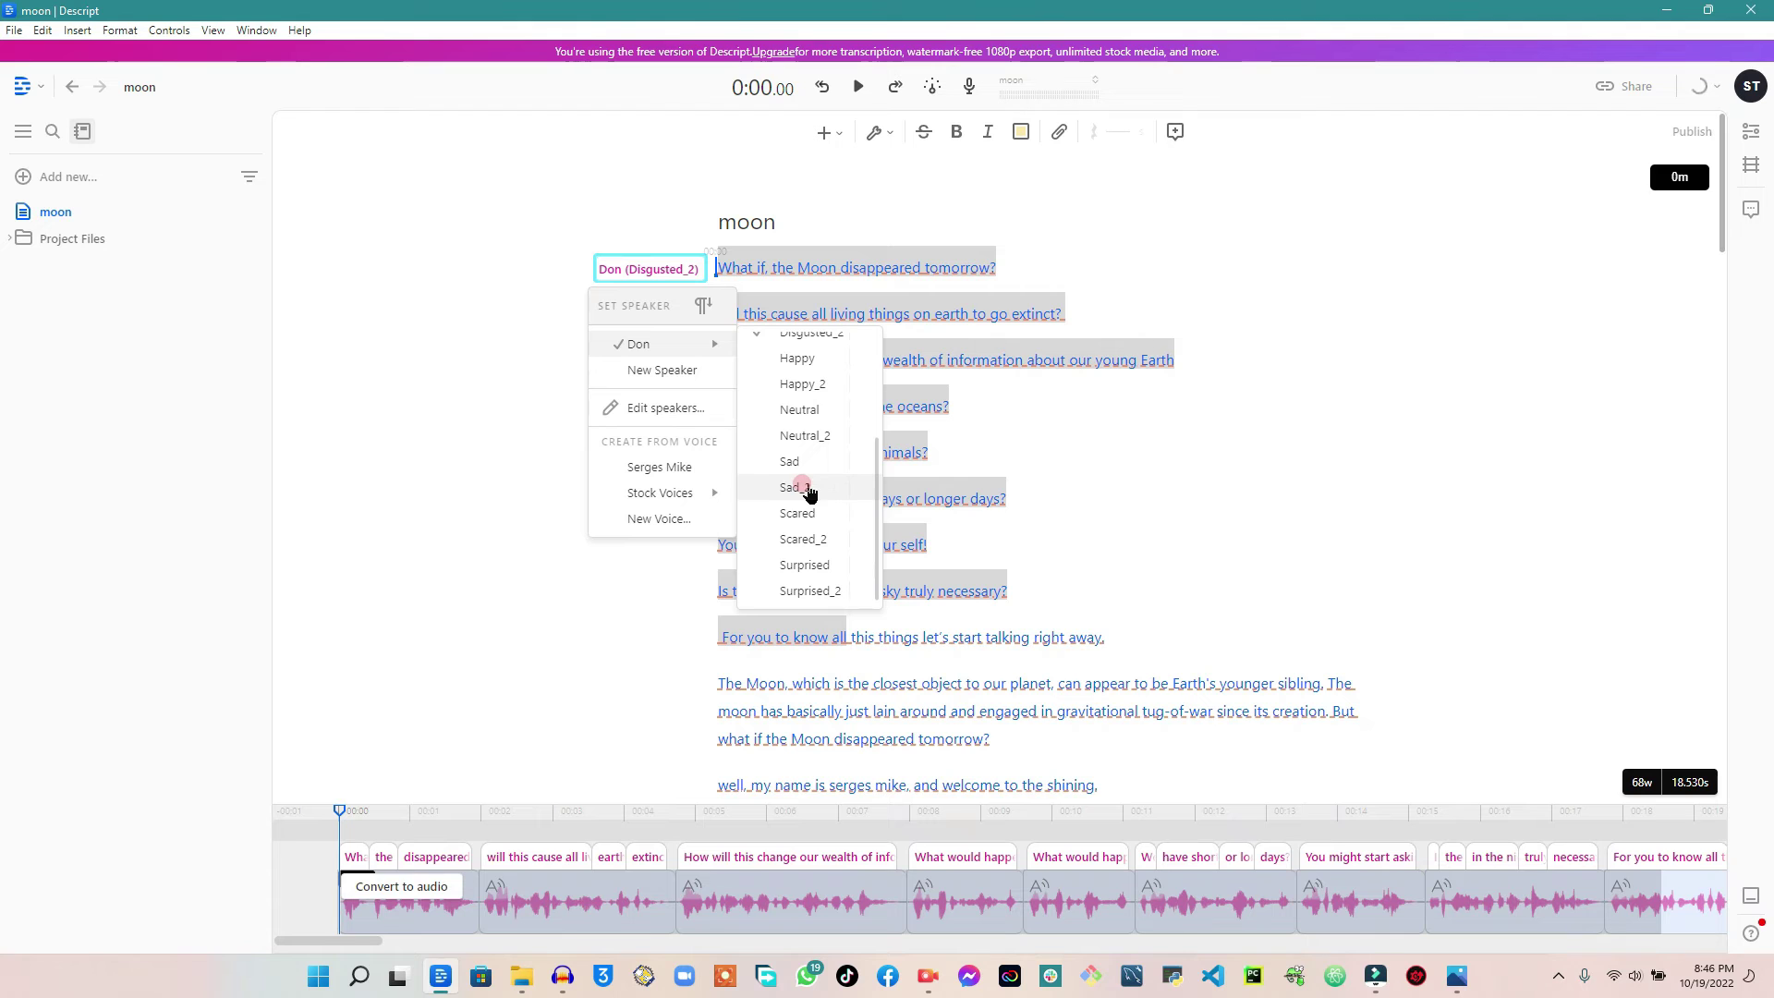
pyautogui.scroll(3, 804, 462)
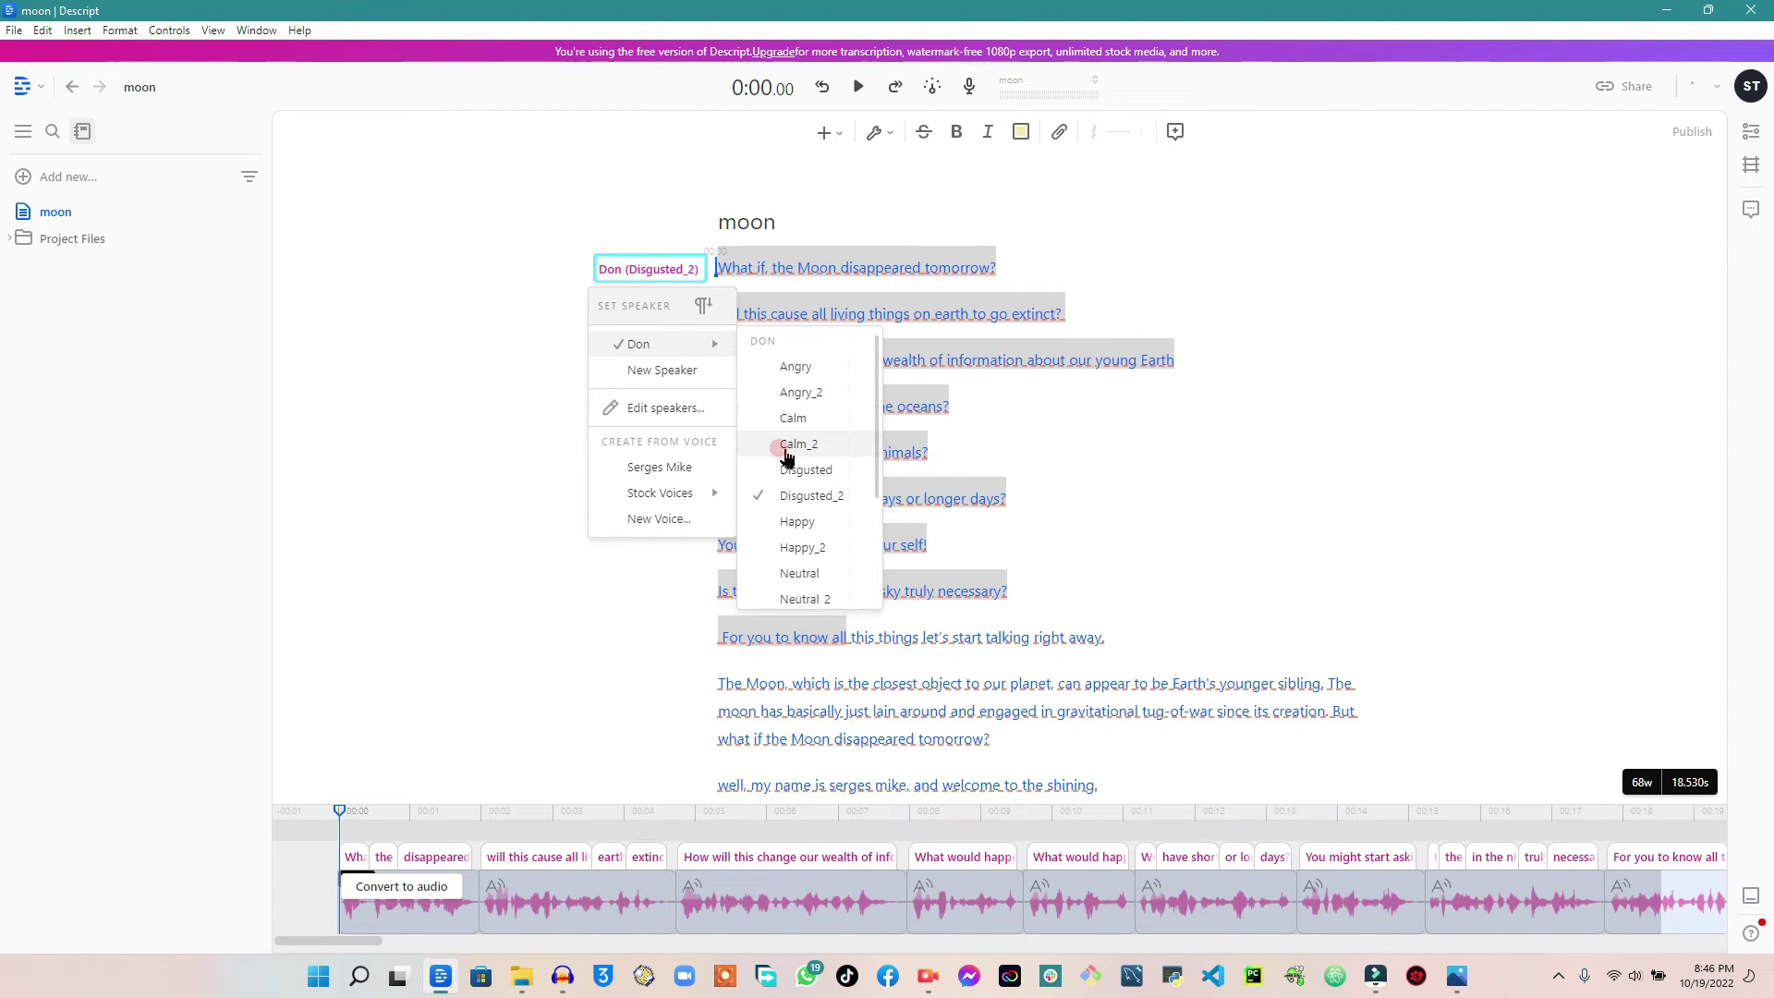
pyautogui.scroll(-5, 823, 488)
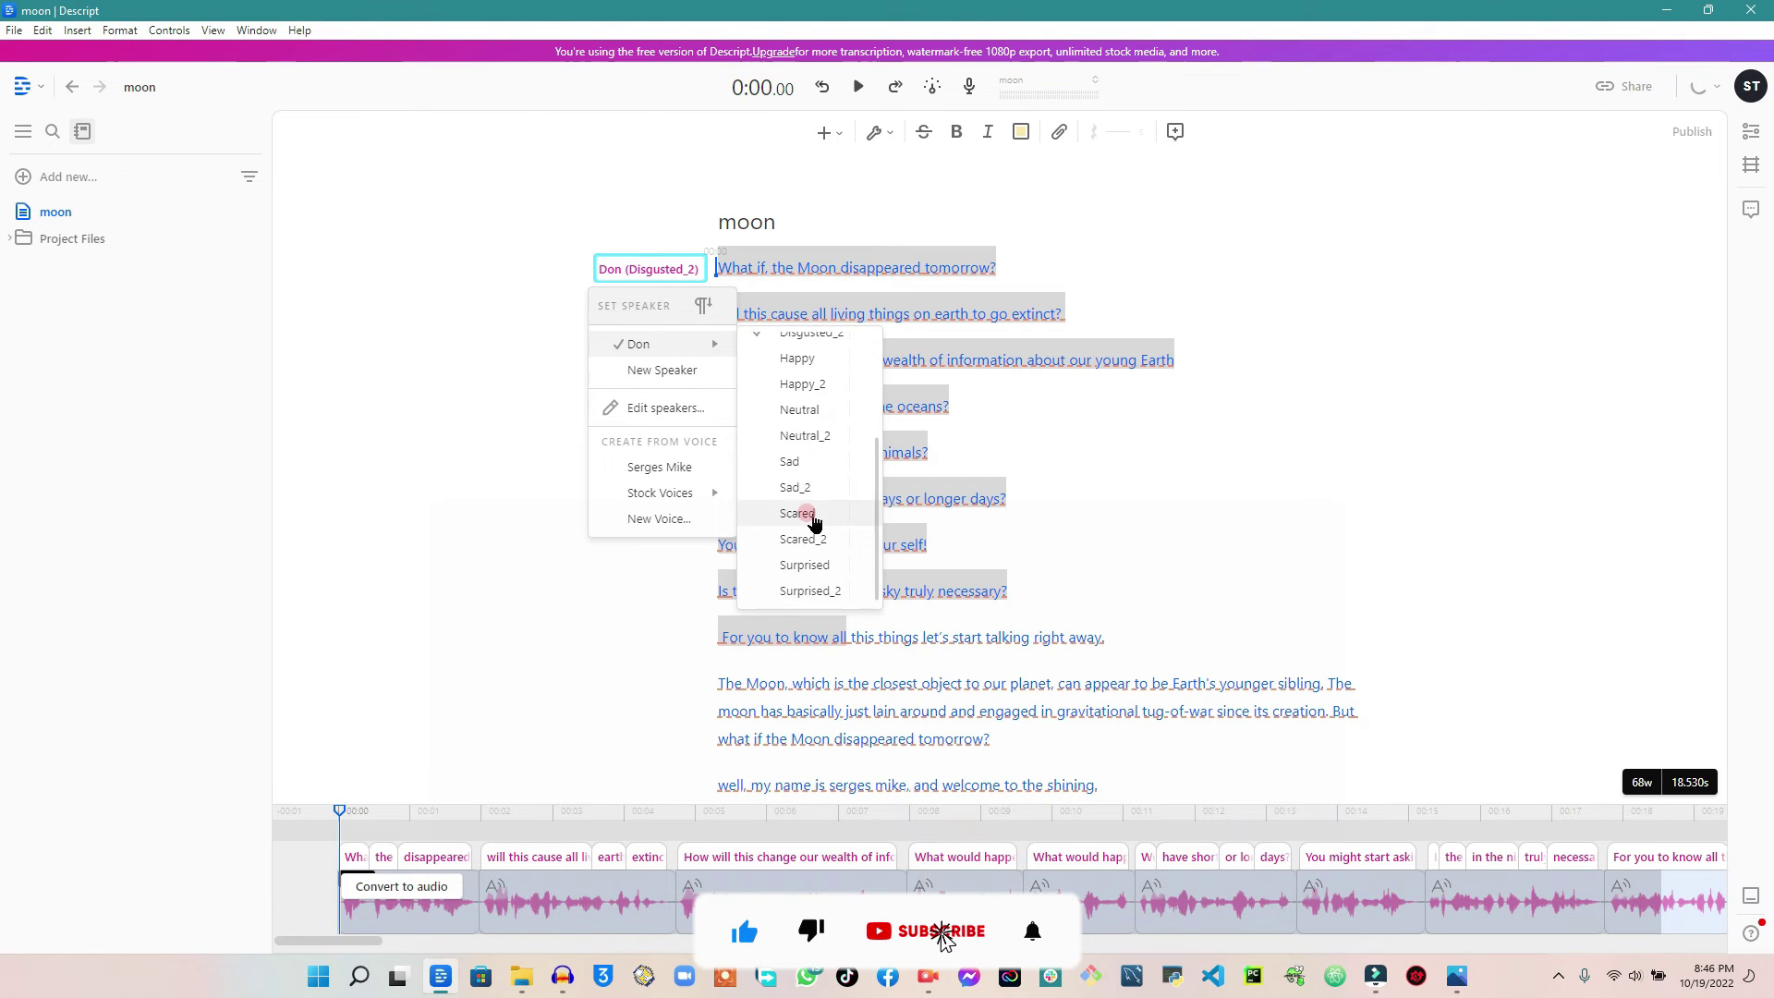
pyautogui.scroll(5, 813, 443)
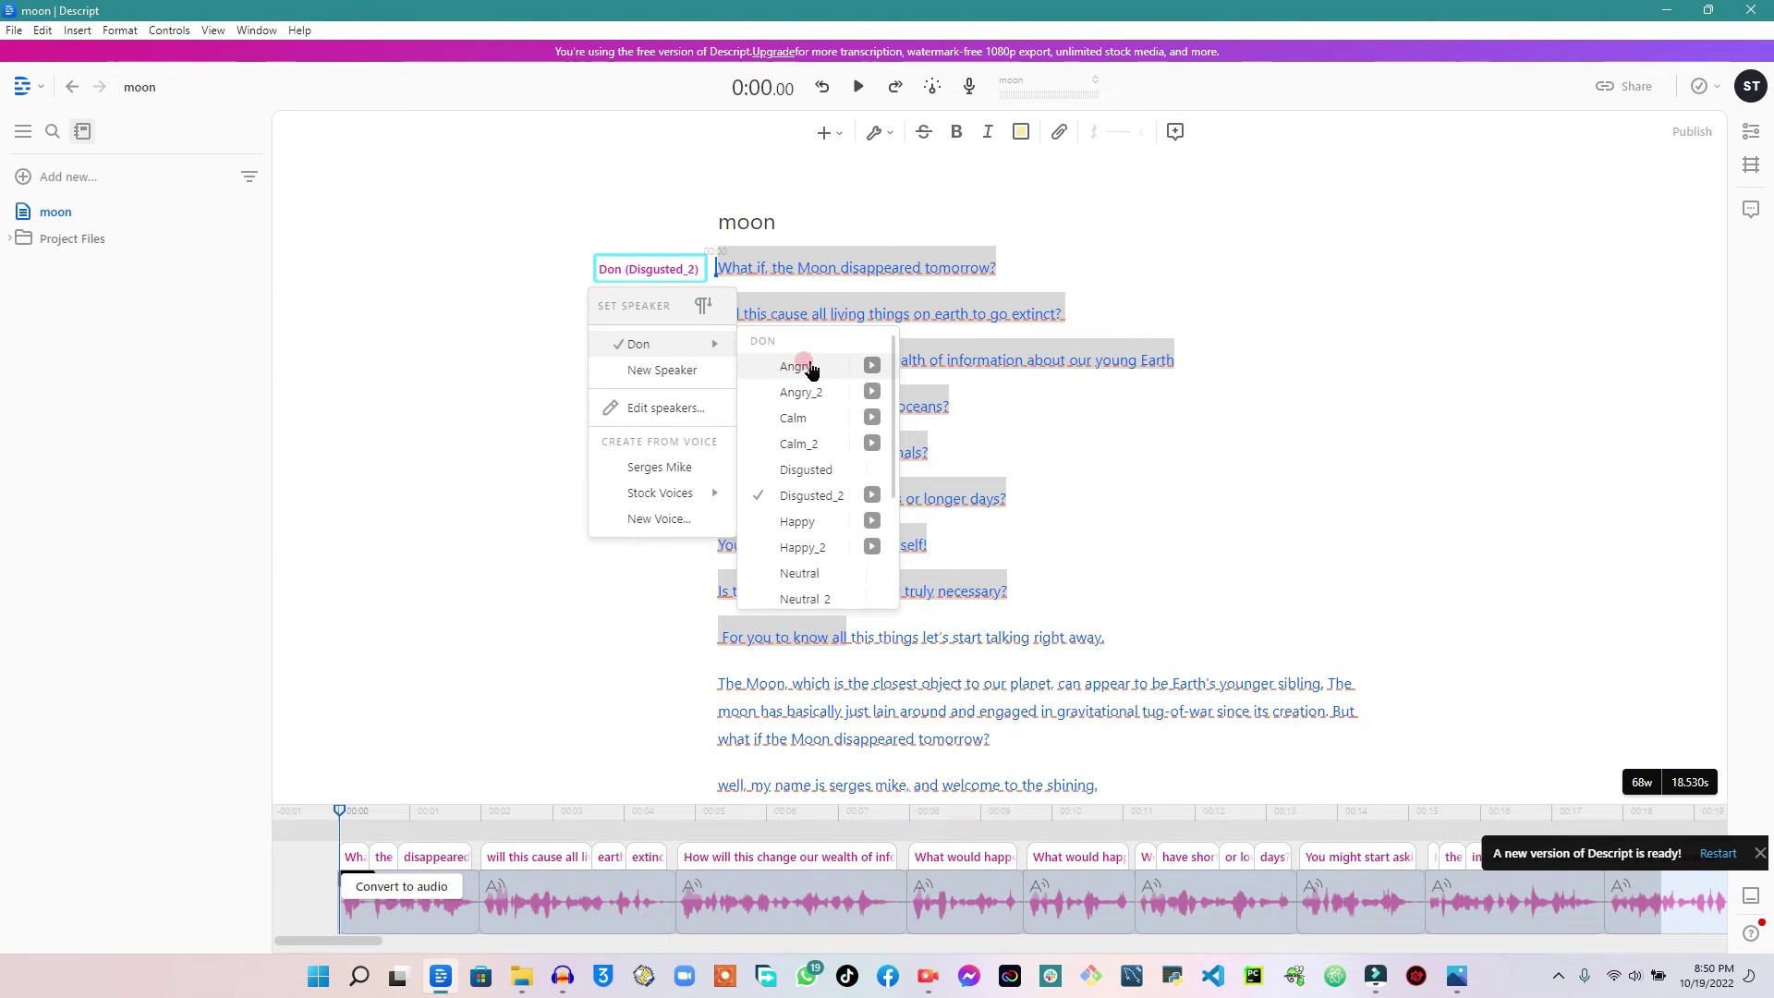
pyautogui.click(873, 367)
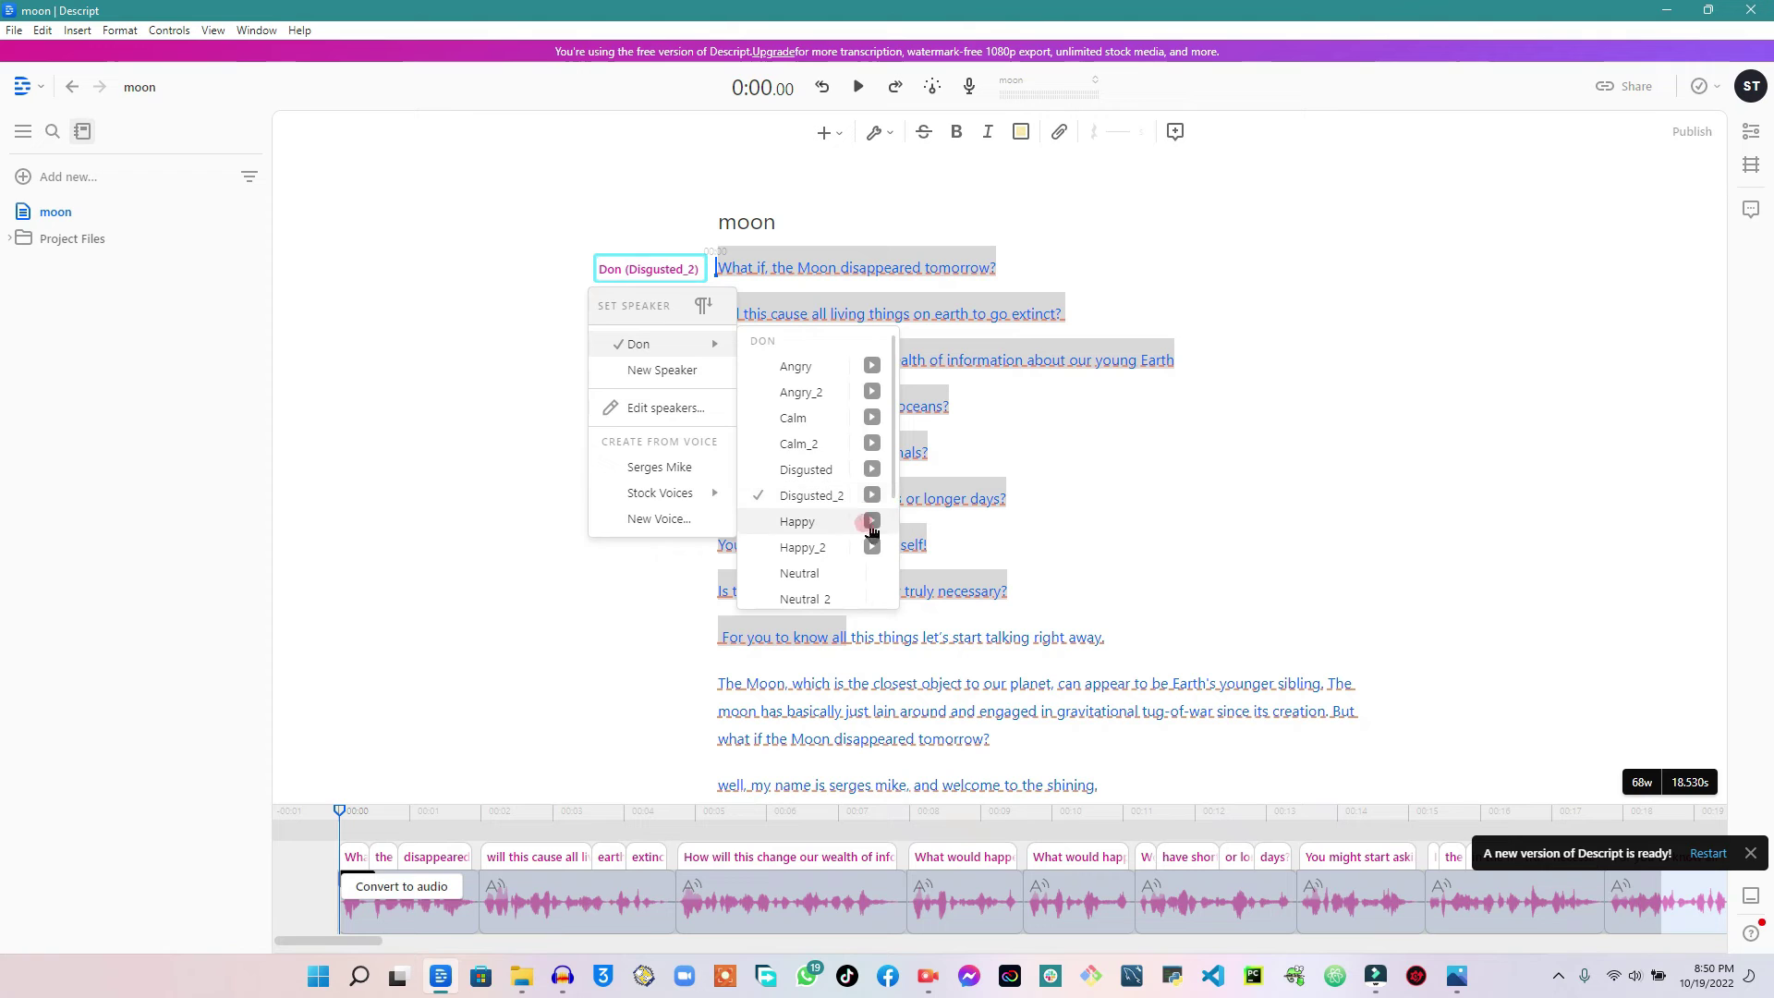
pyautogui.click(873, 368)
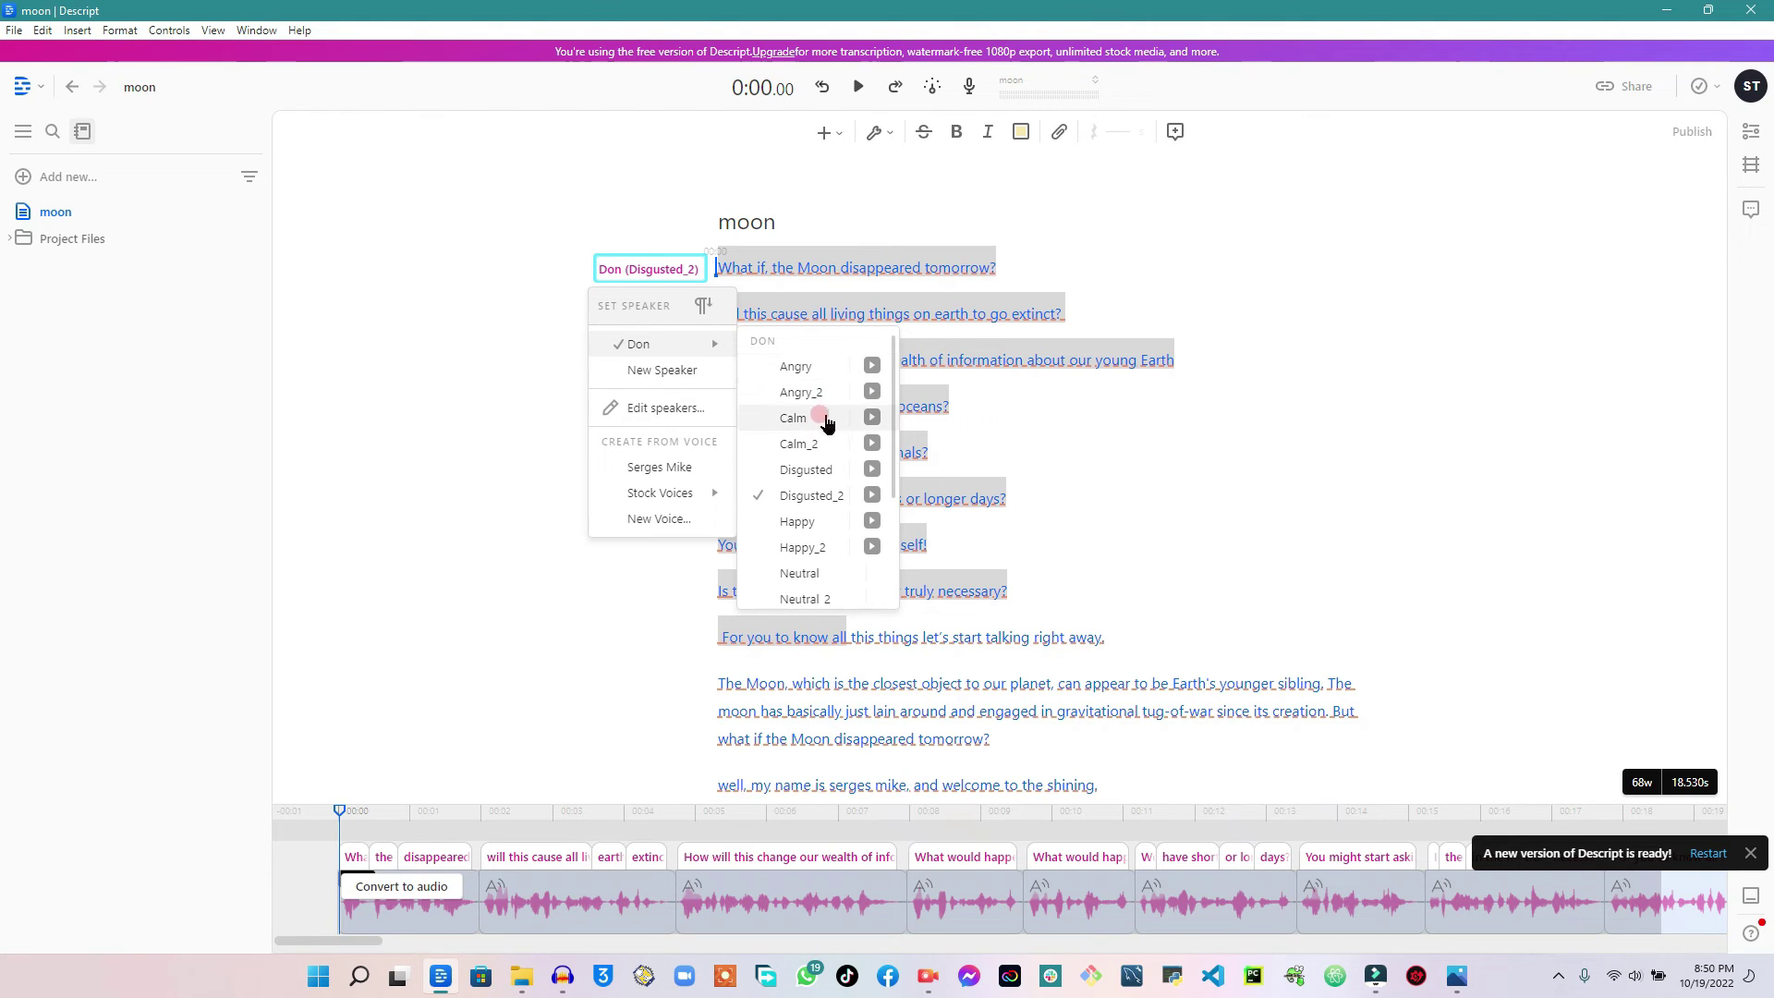
pyautogui.scroll(-2, 825, 434)
pyautogui.scroll(2, 831, 444)
pyautogui.scroll(-3, 834, 439)
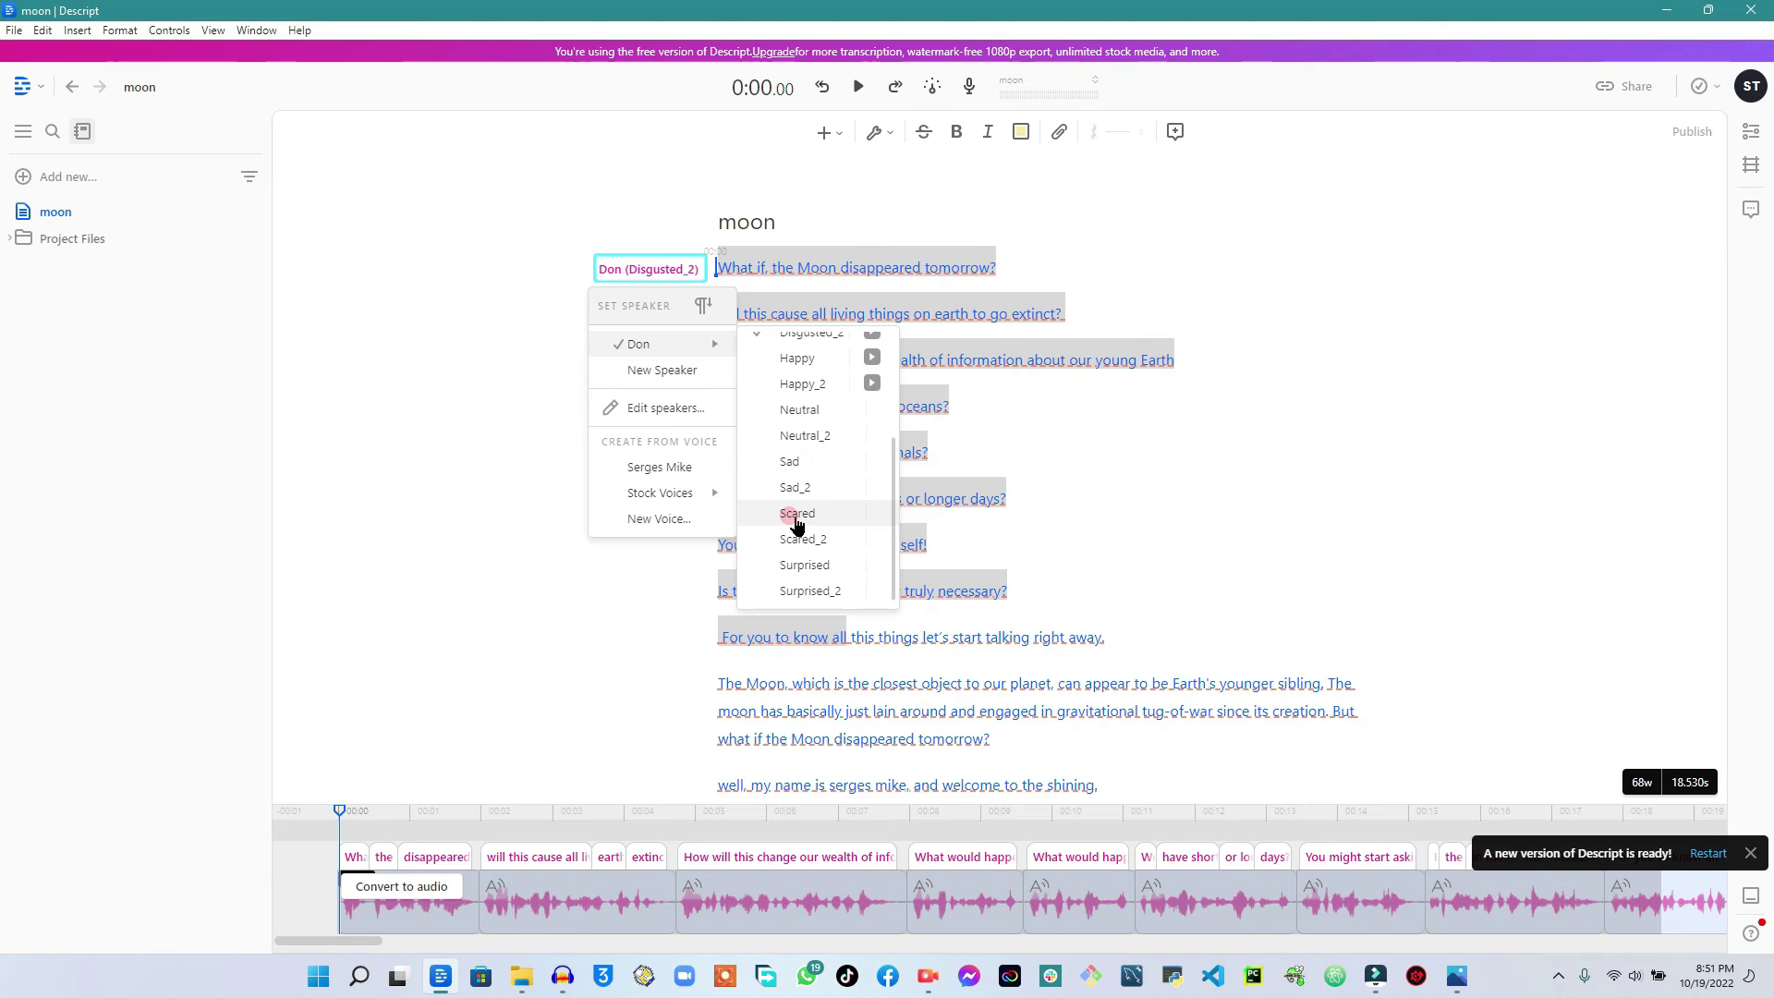
pyautogui.scroll(3, 799, 517)
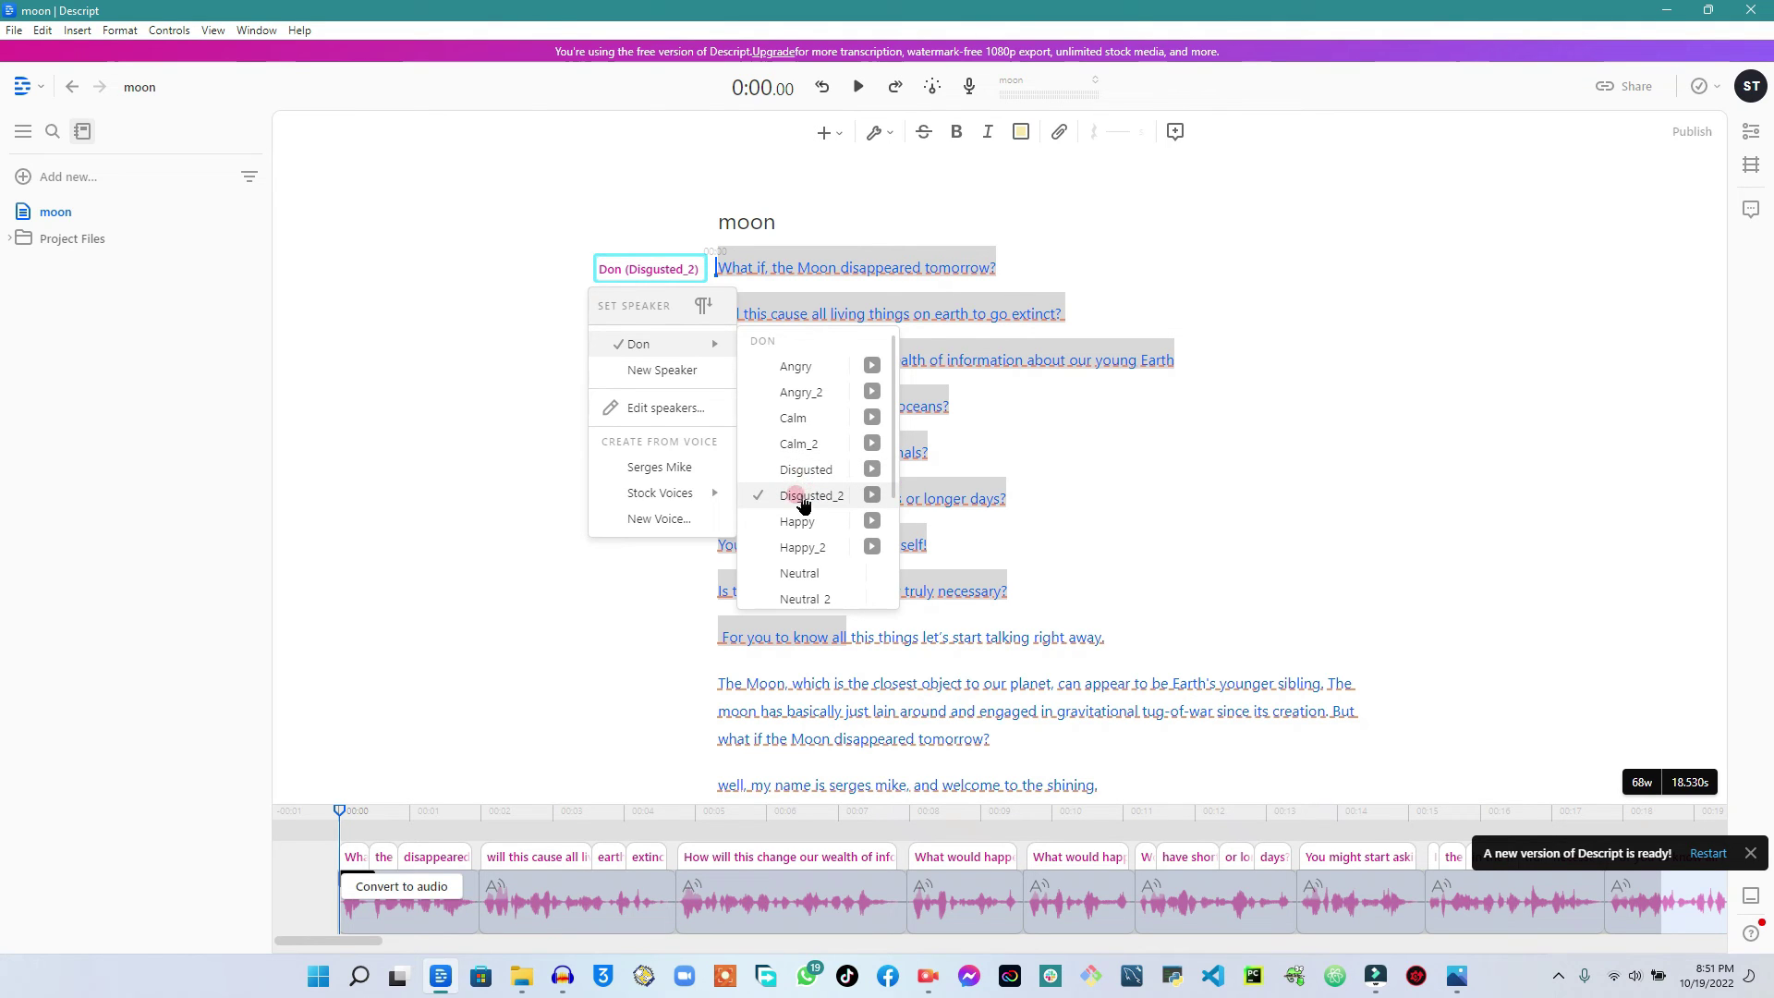
pyautogui.click(566, 352)
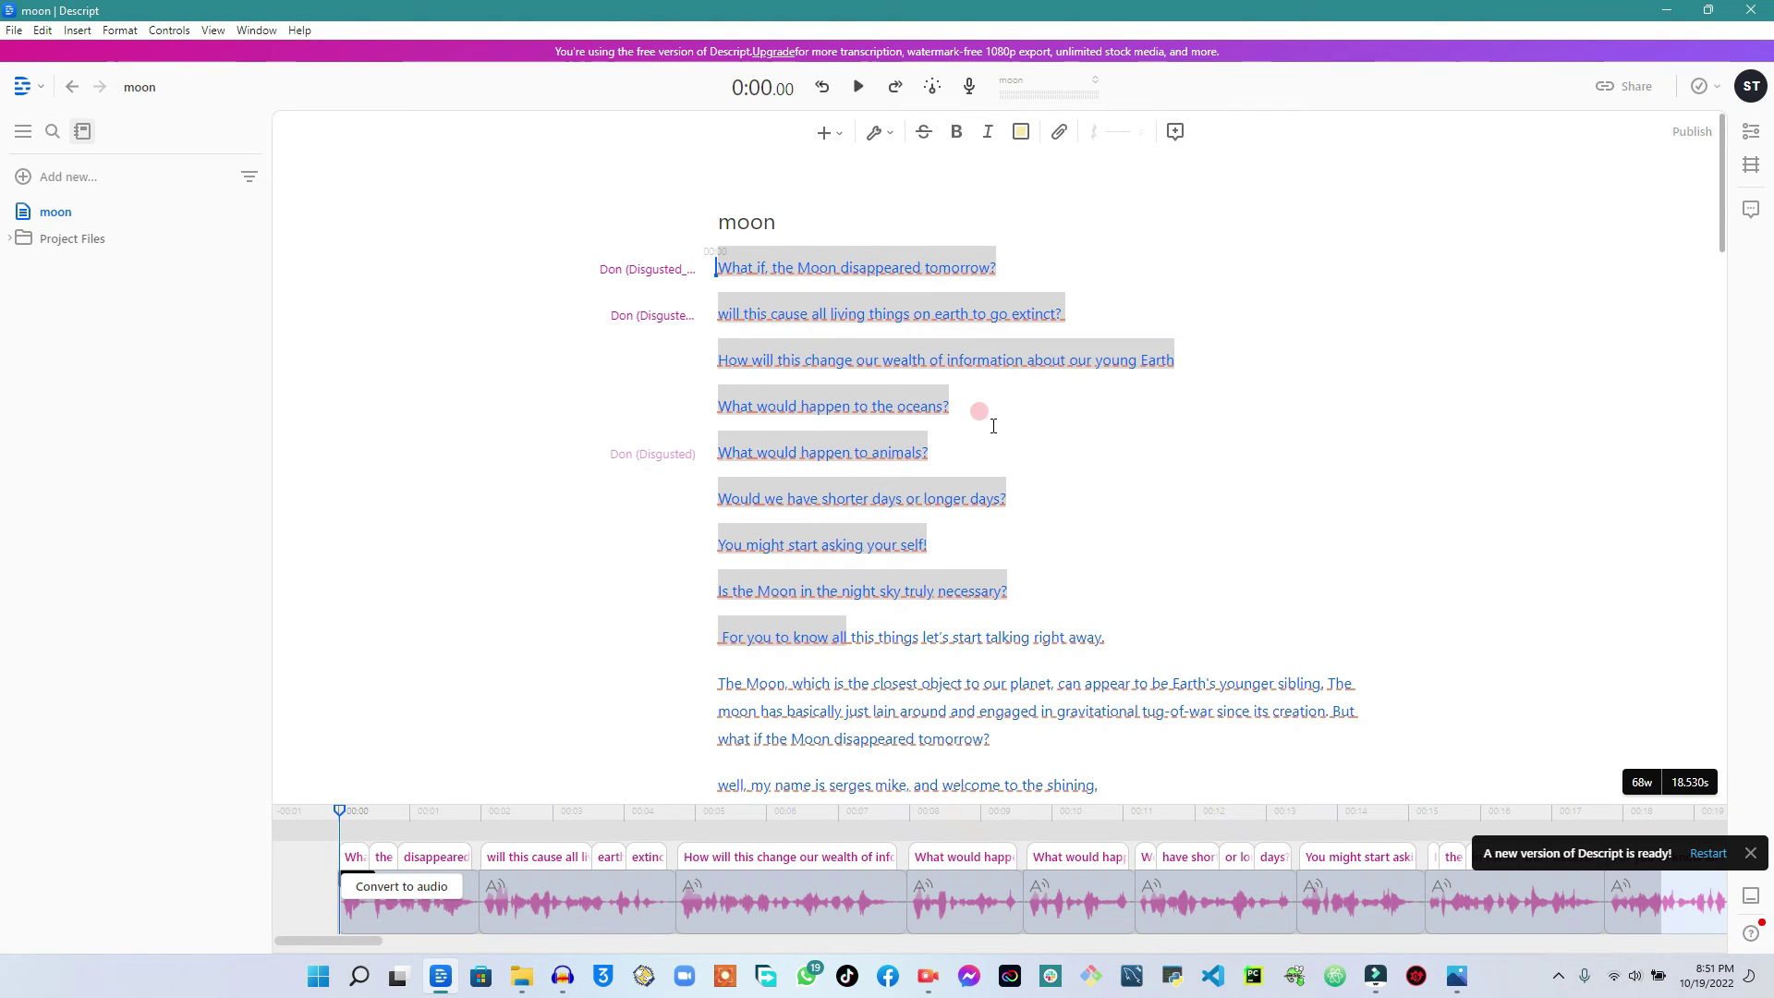
# Examine the stock voices offered for the second paragraph's speaker label, keeping the current speaker.
pyautogui.click(654, 328)
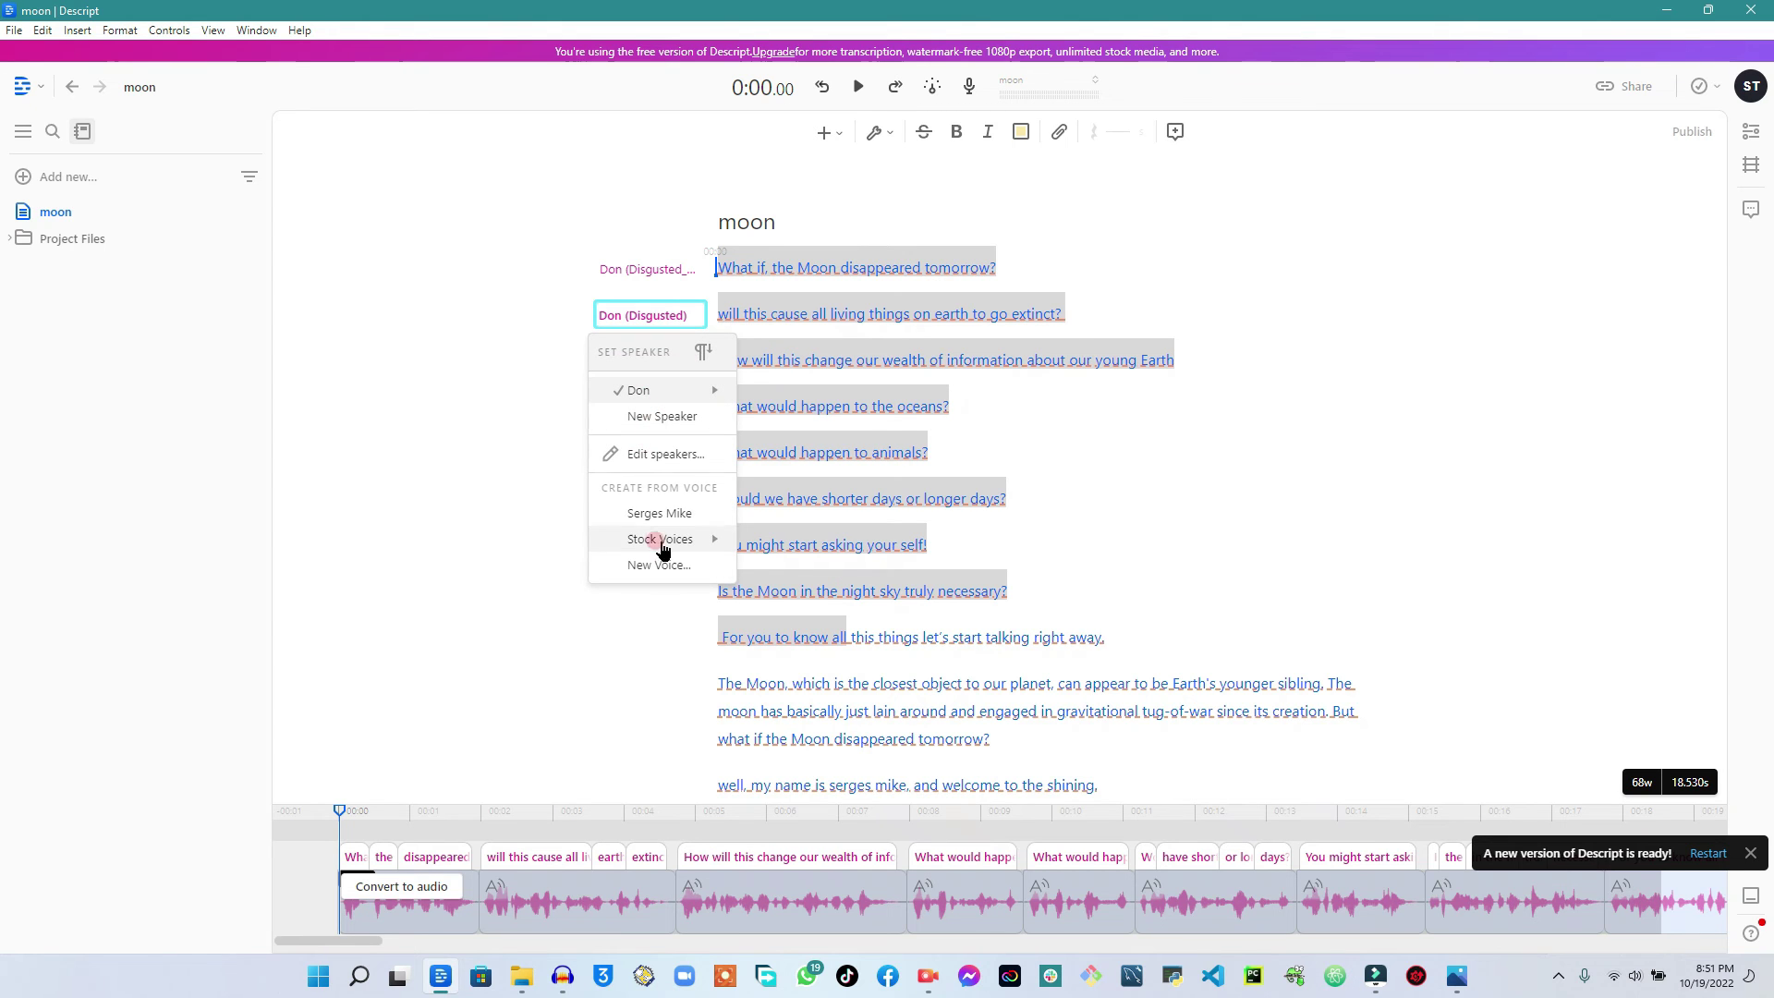
pyautogui.moveTo(684, 545)
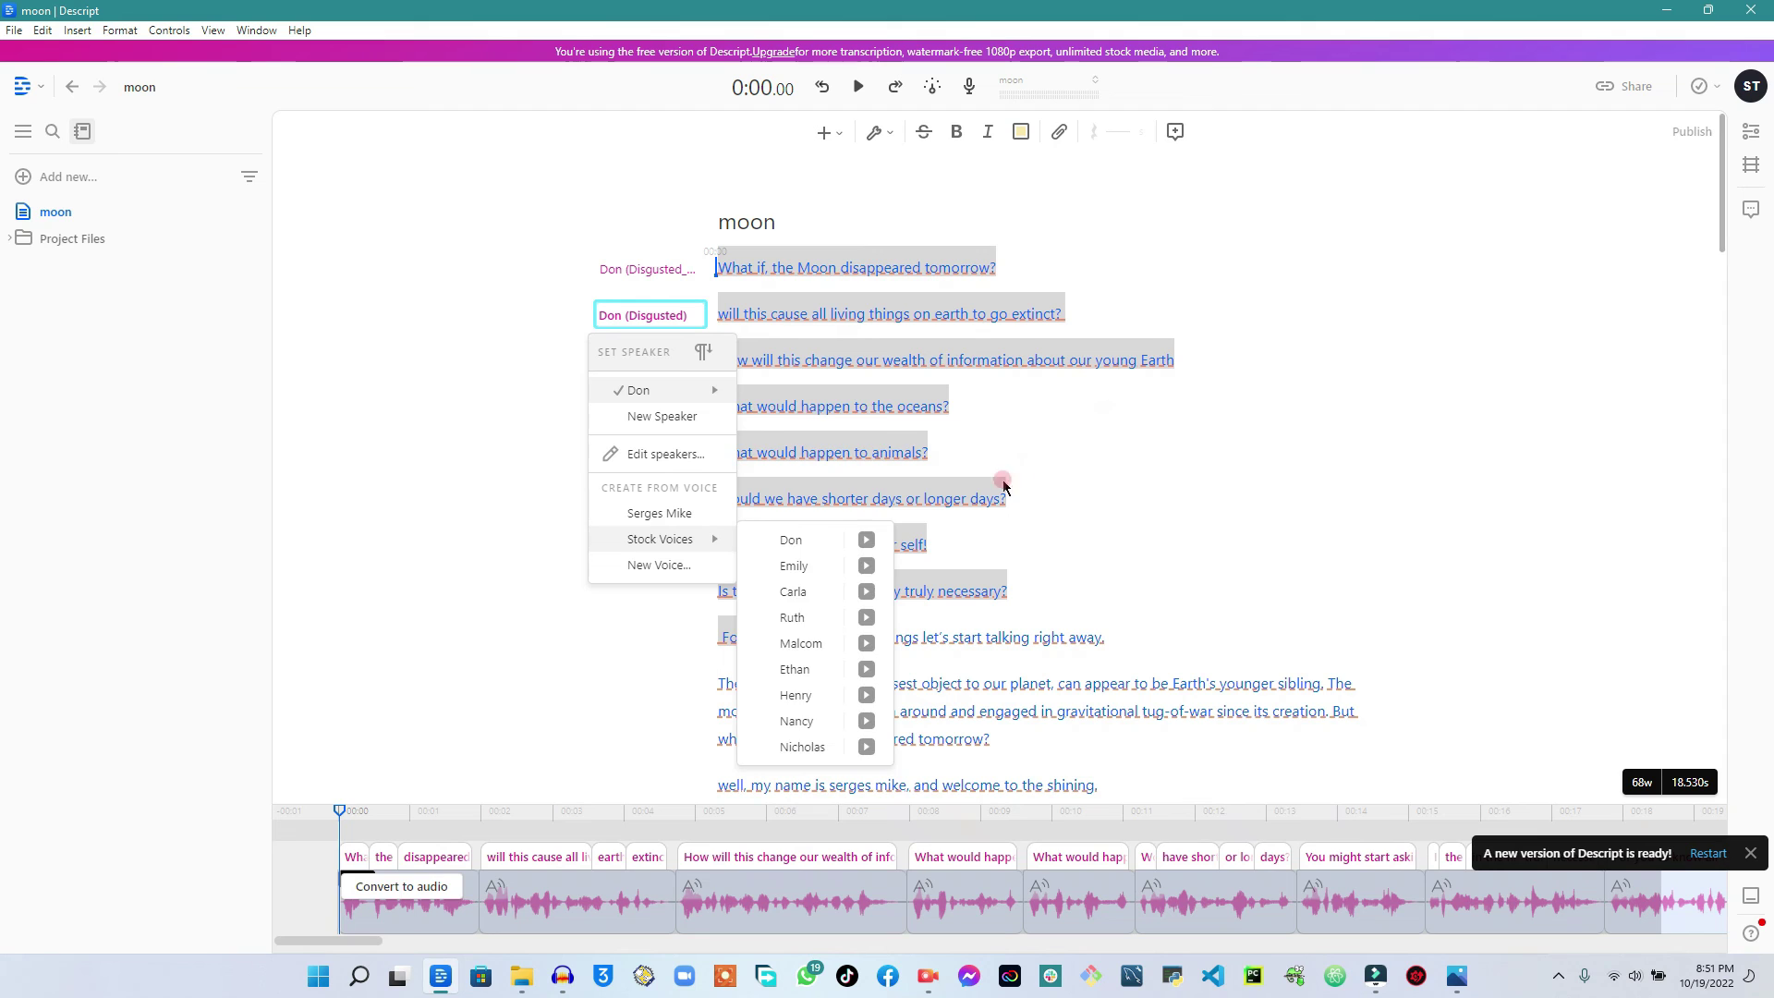
pyautogui.moveTo(707, 395)
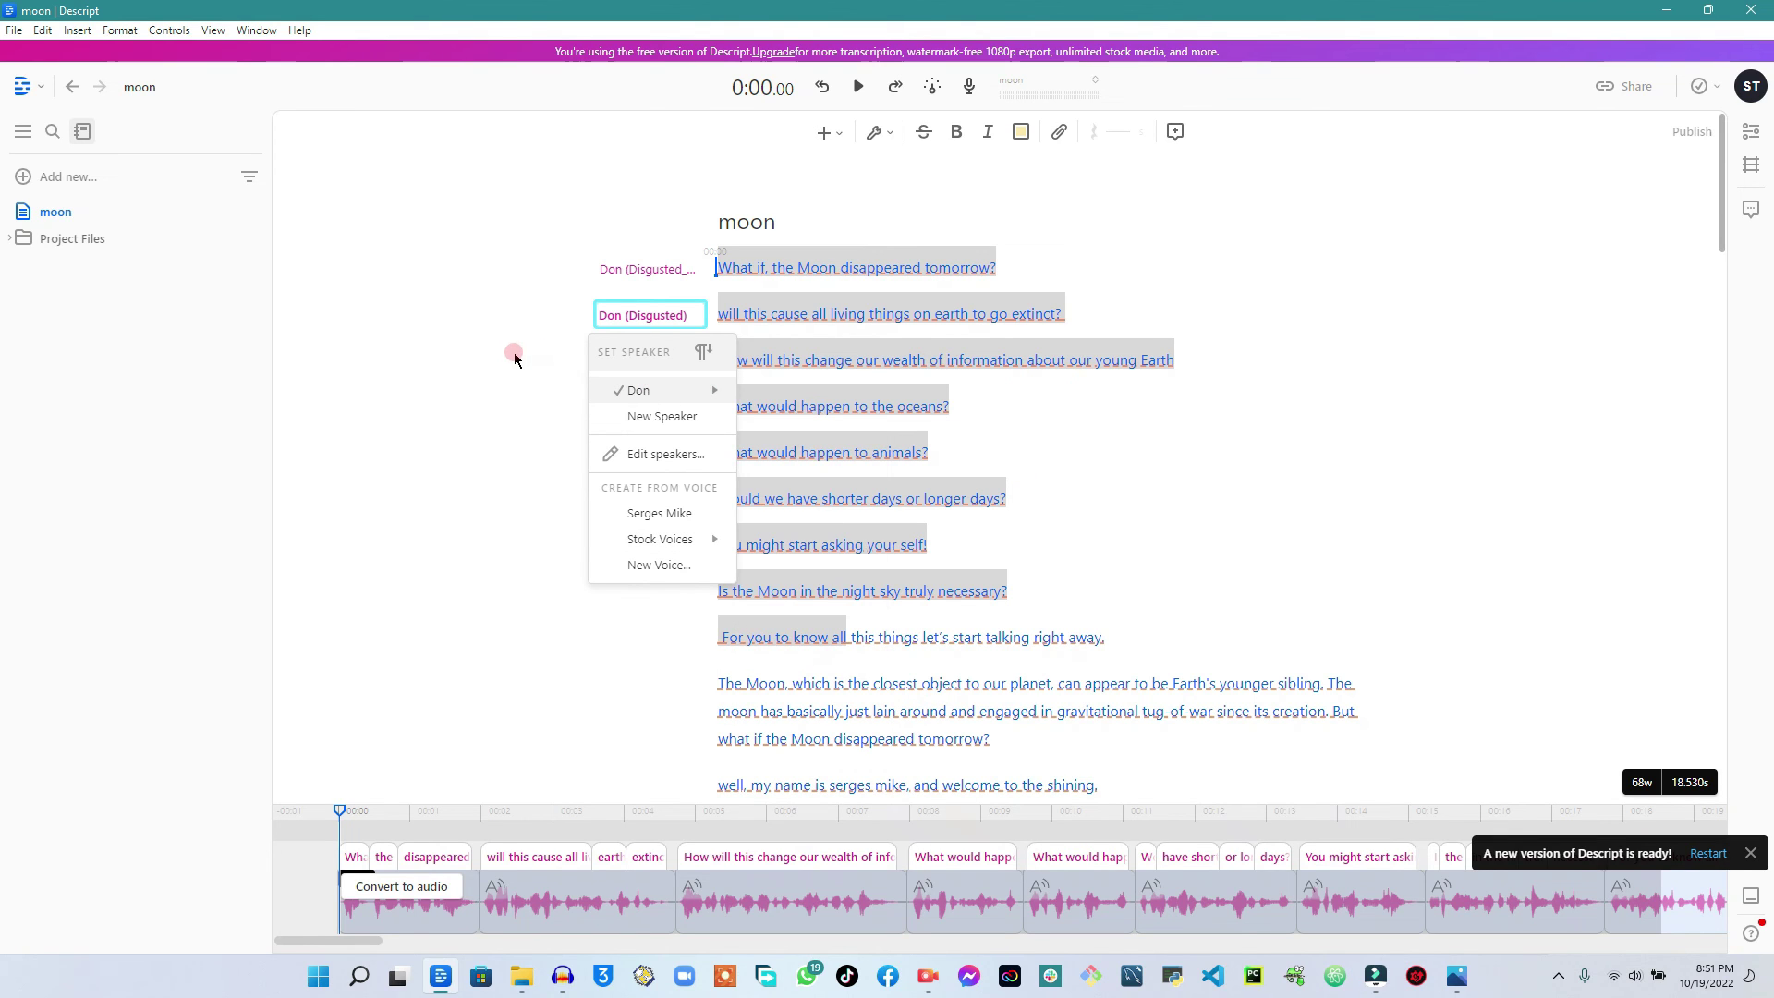
# Examine the audio export settings for the current selection as far as choosing the save location, and leave without saving a file.
pyautogui.click(14, 33)
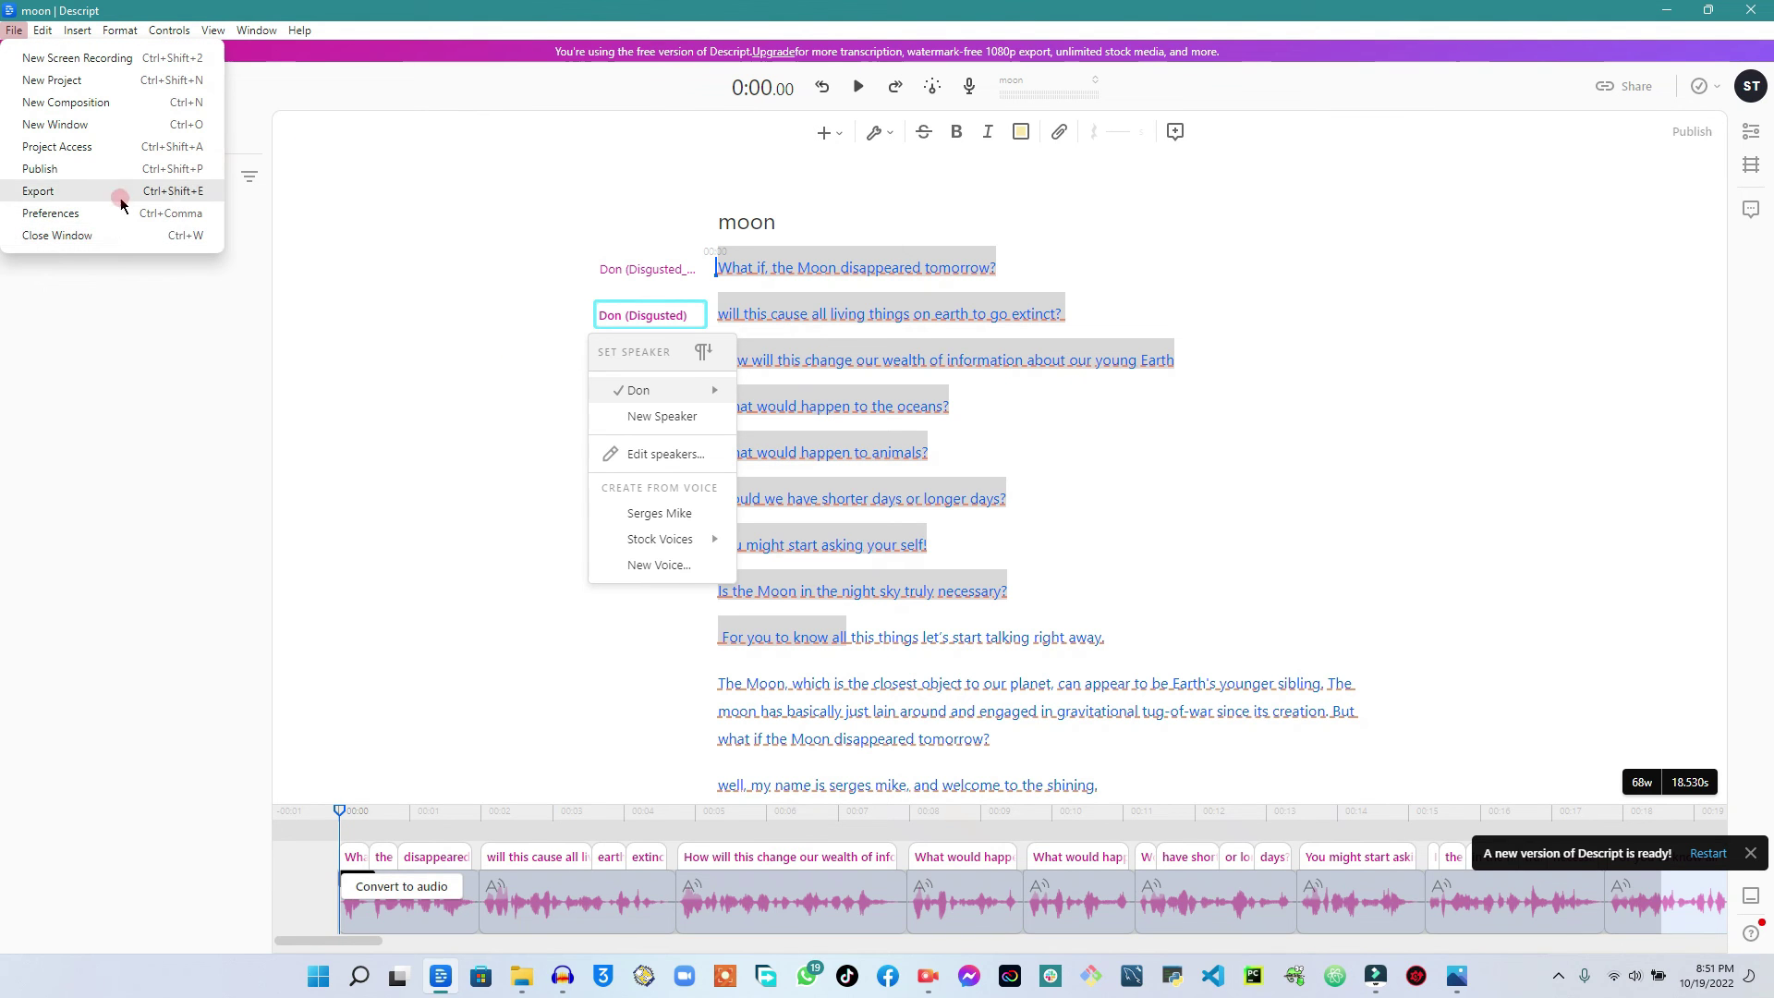
pyautogui.click(77, 191)
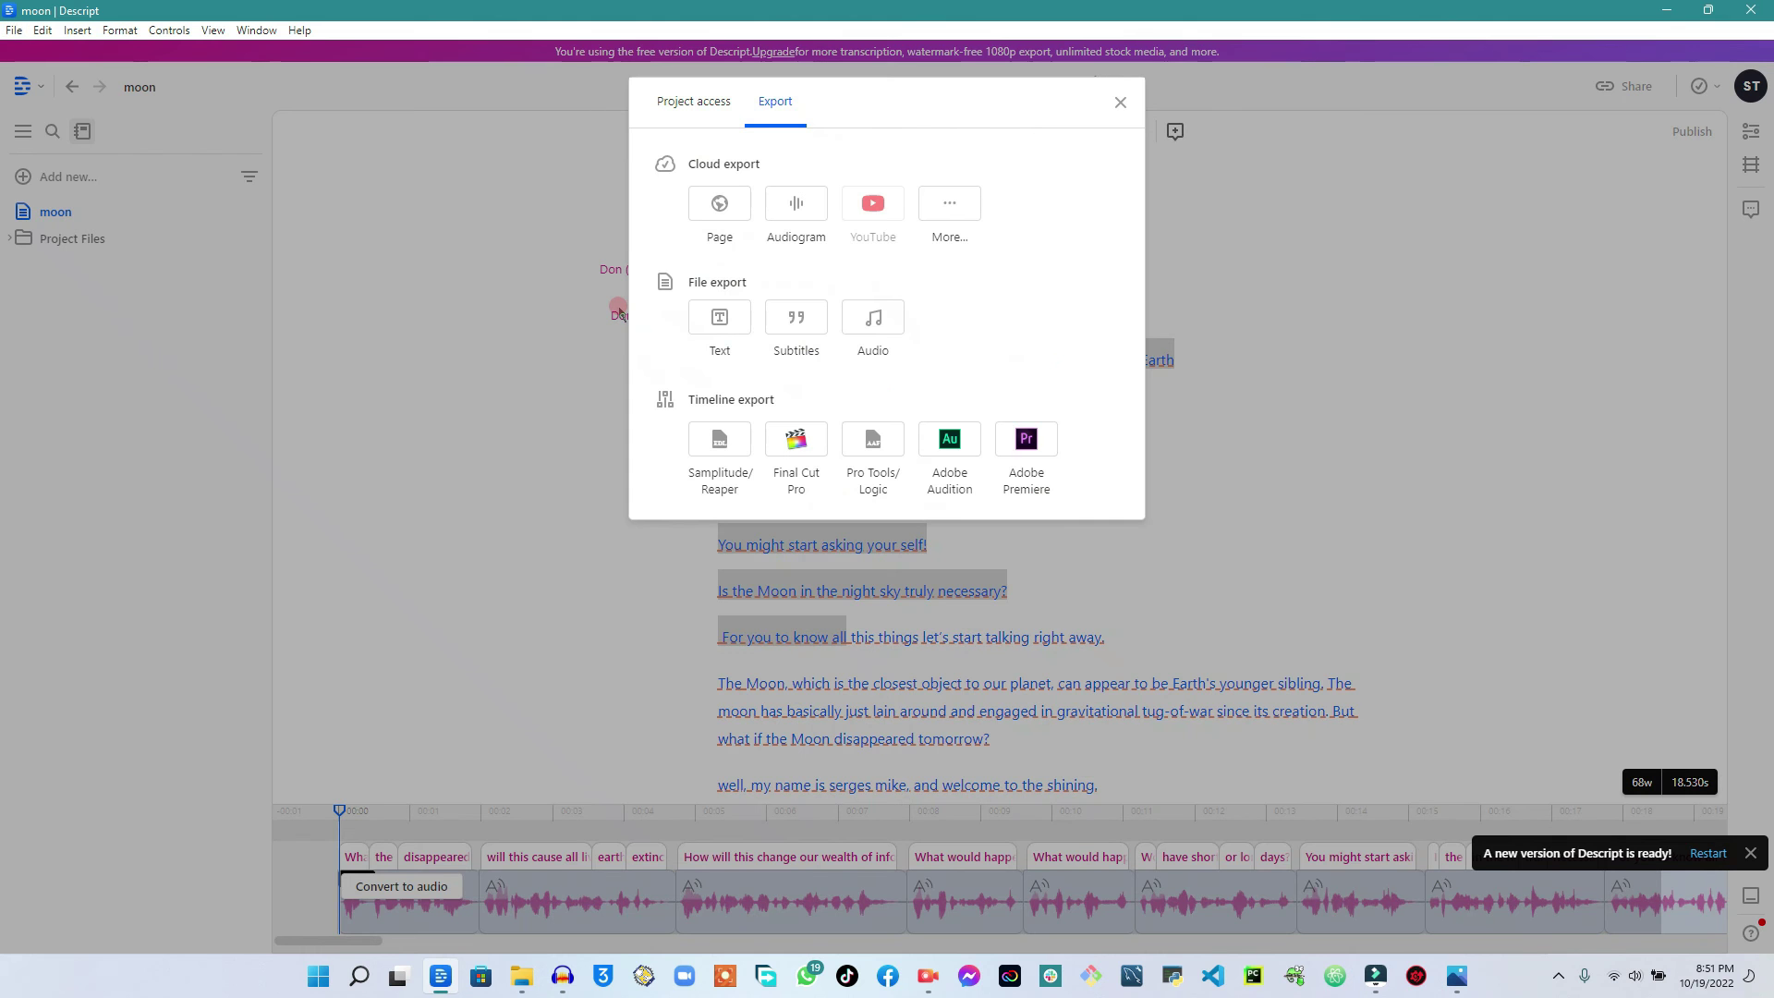
pyautogui.click(874, 322)
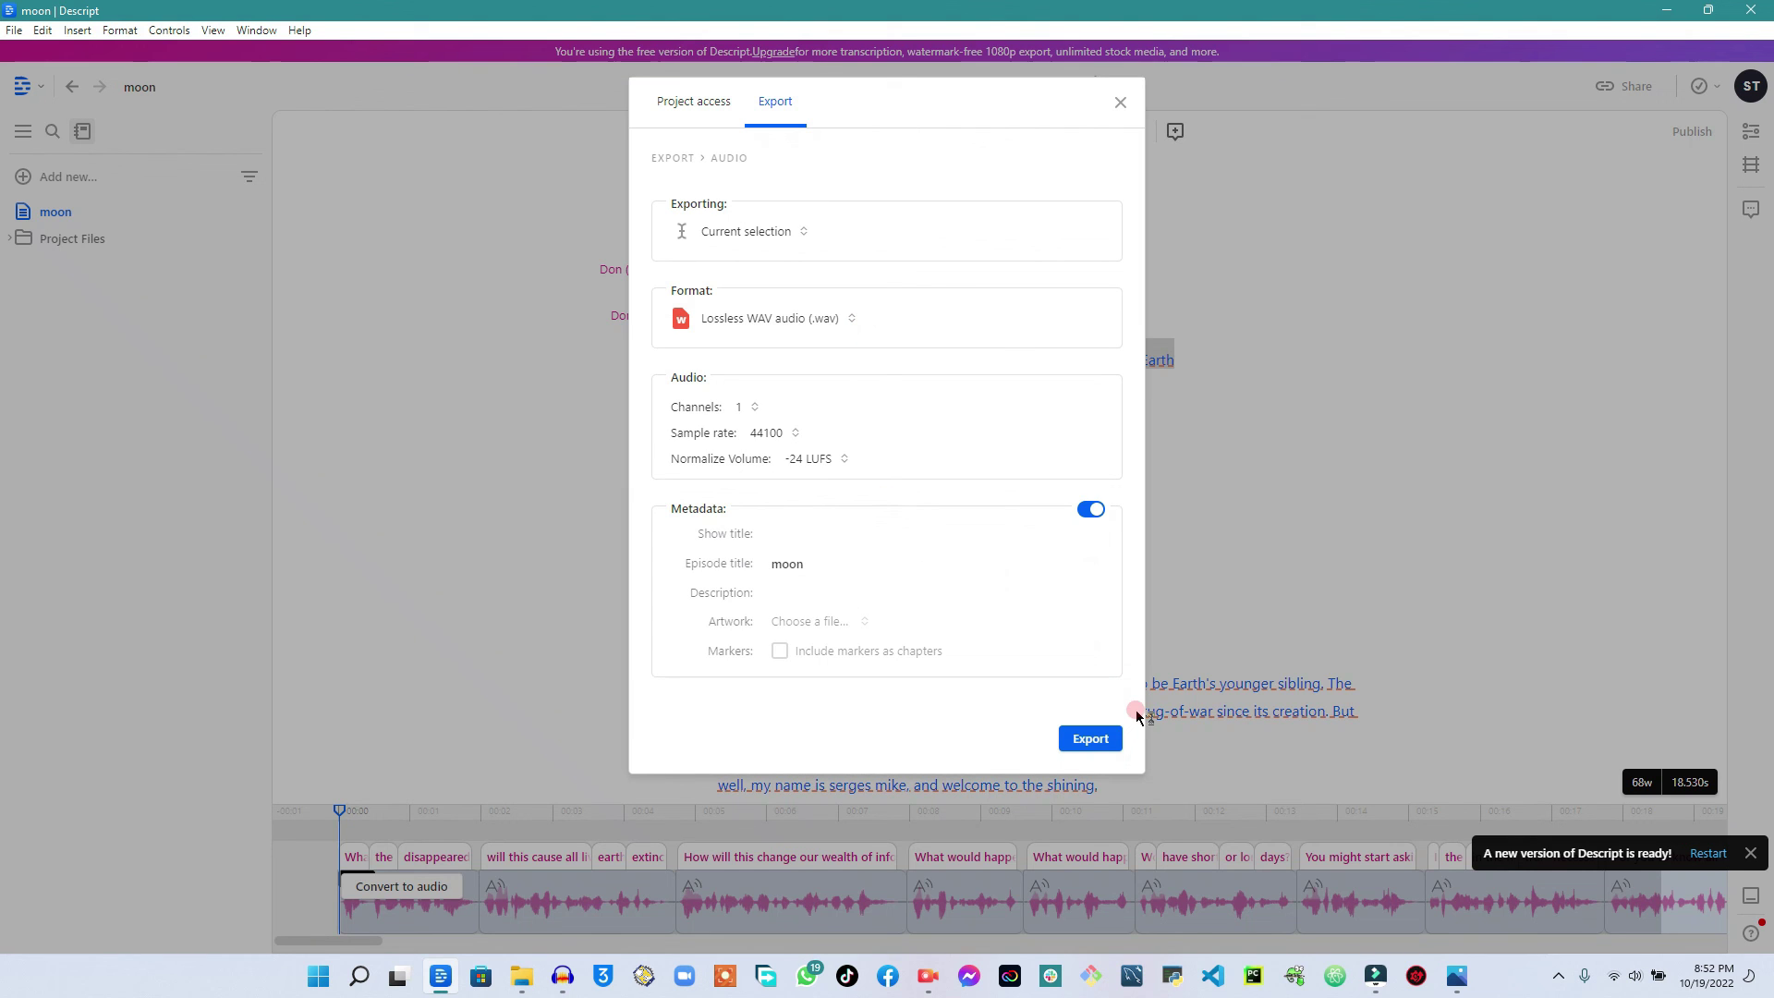
pyautogui.click(1092, 742)
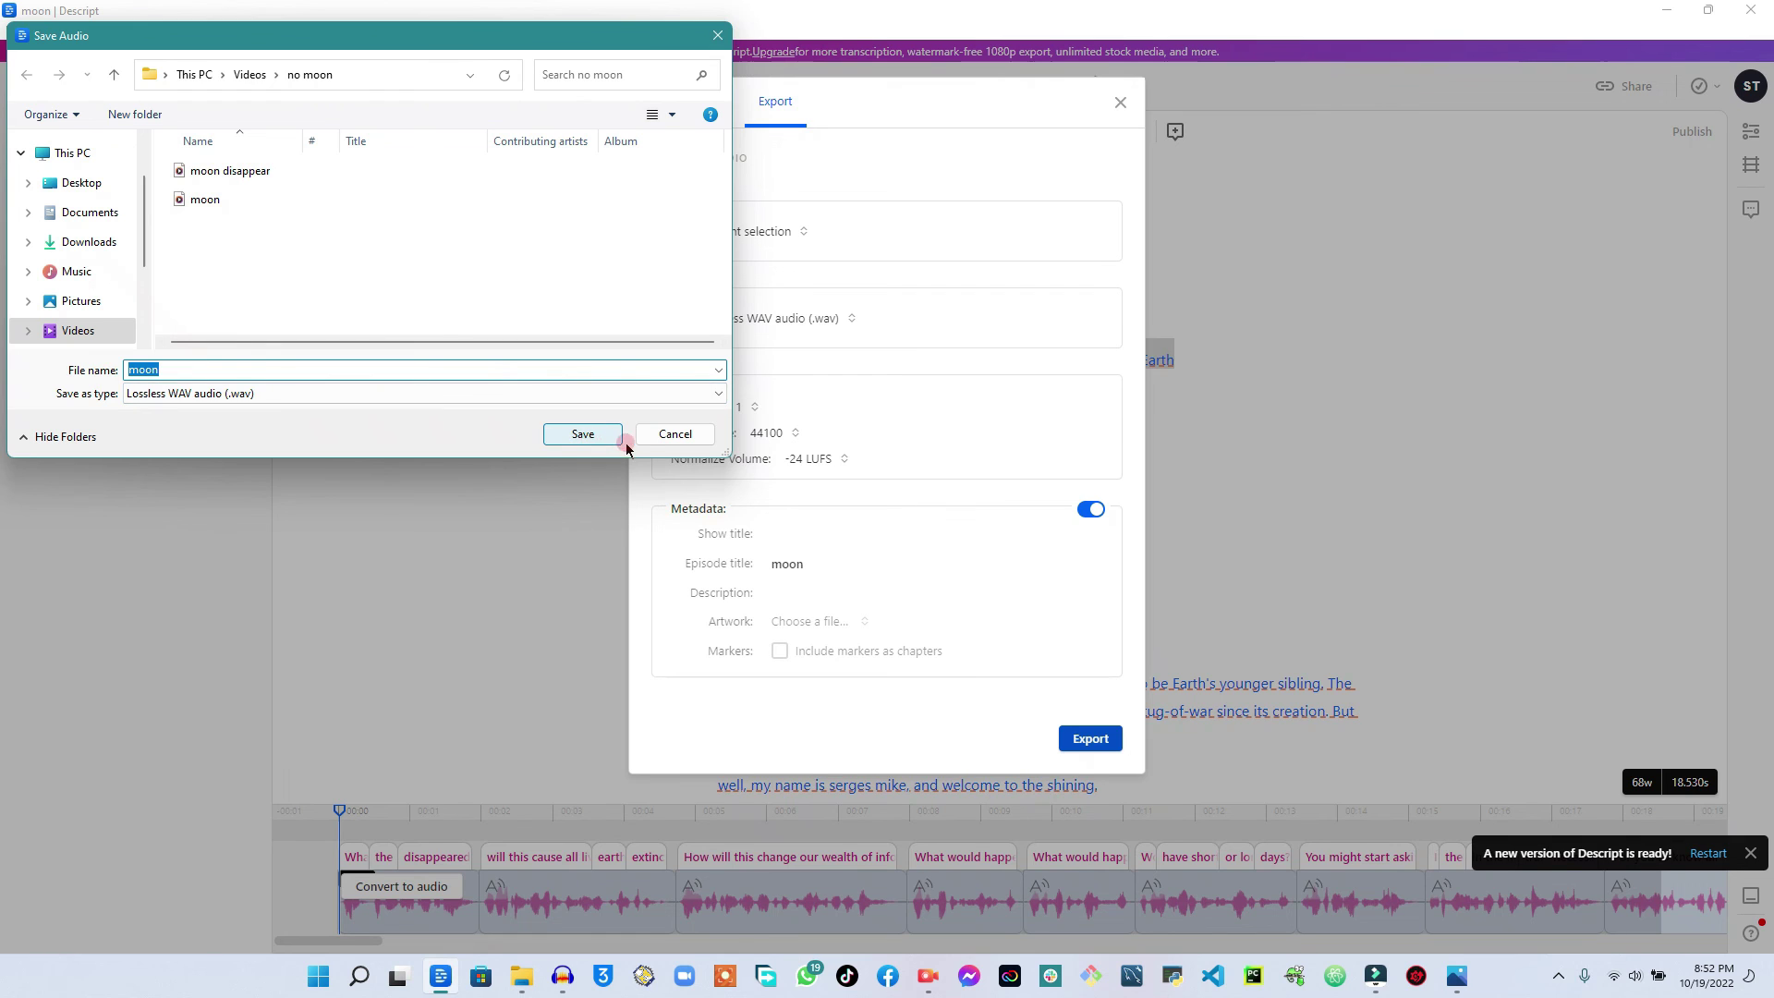
pyautogui.click(660, 439)
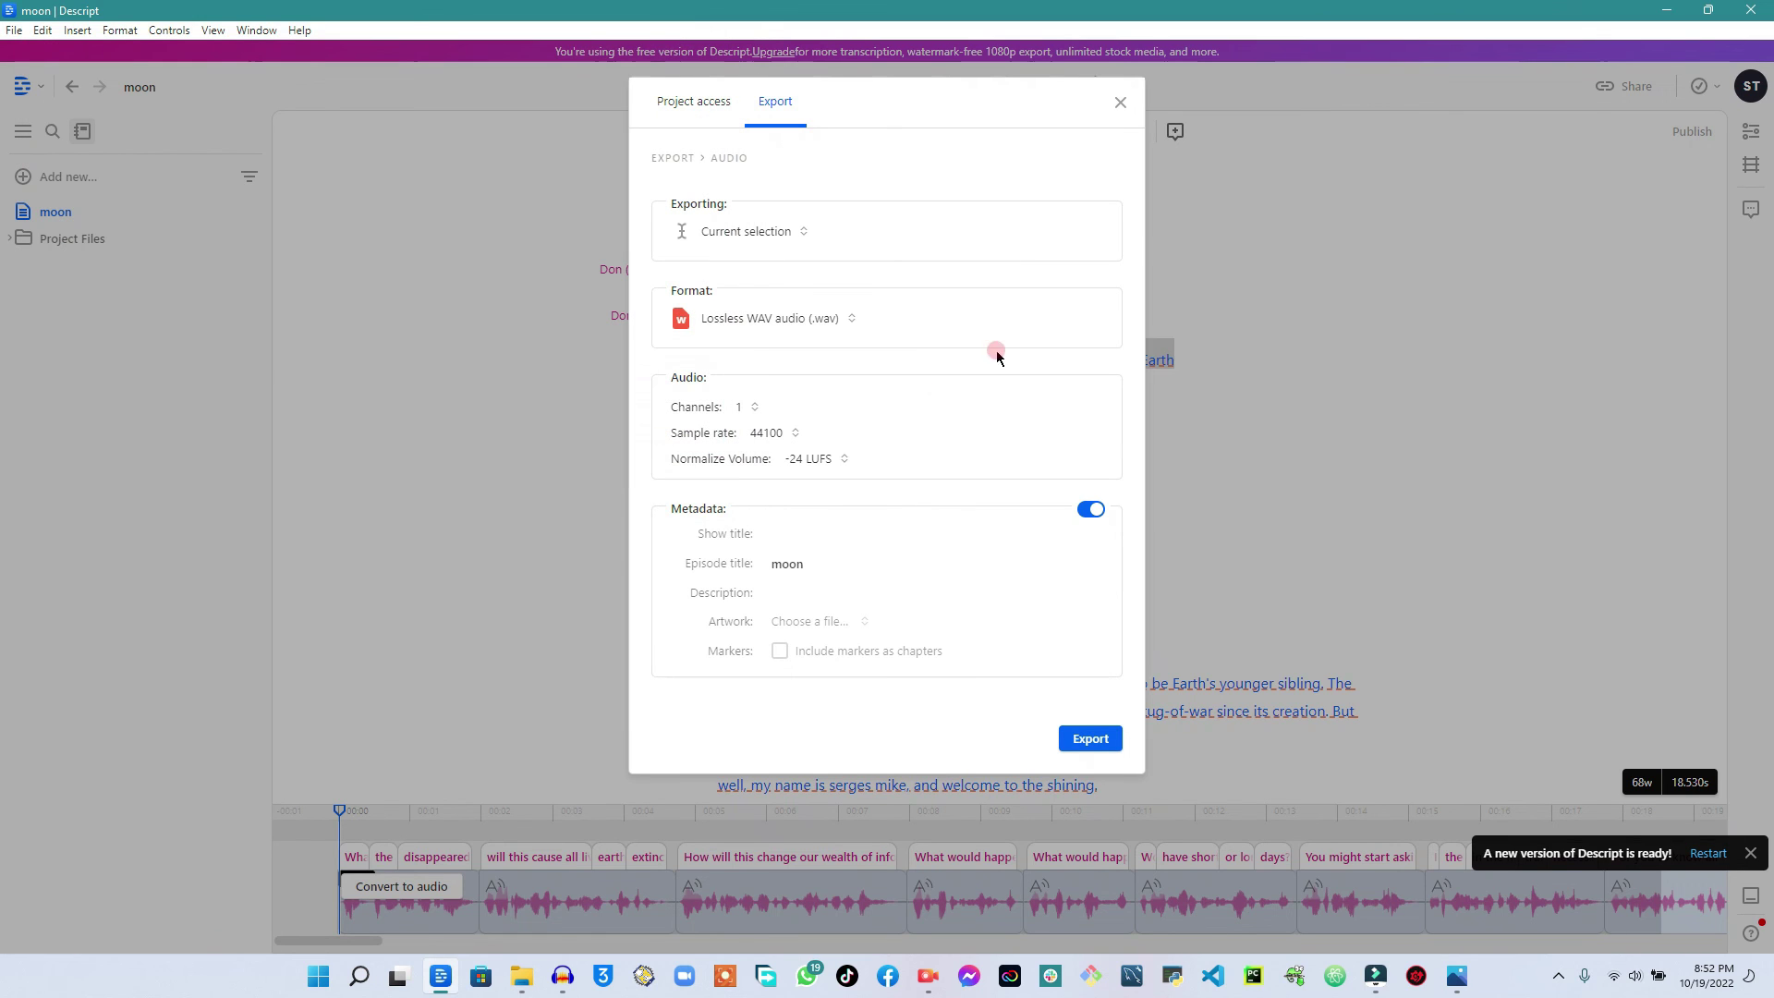
pyautogui.click(1121, 108)
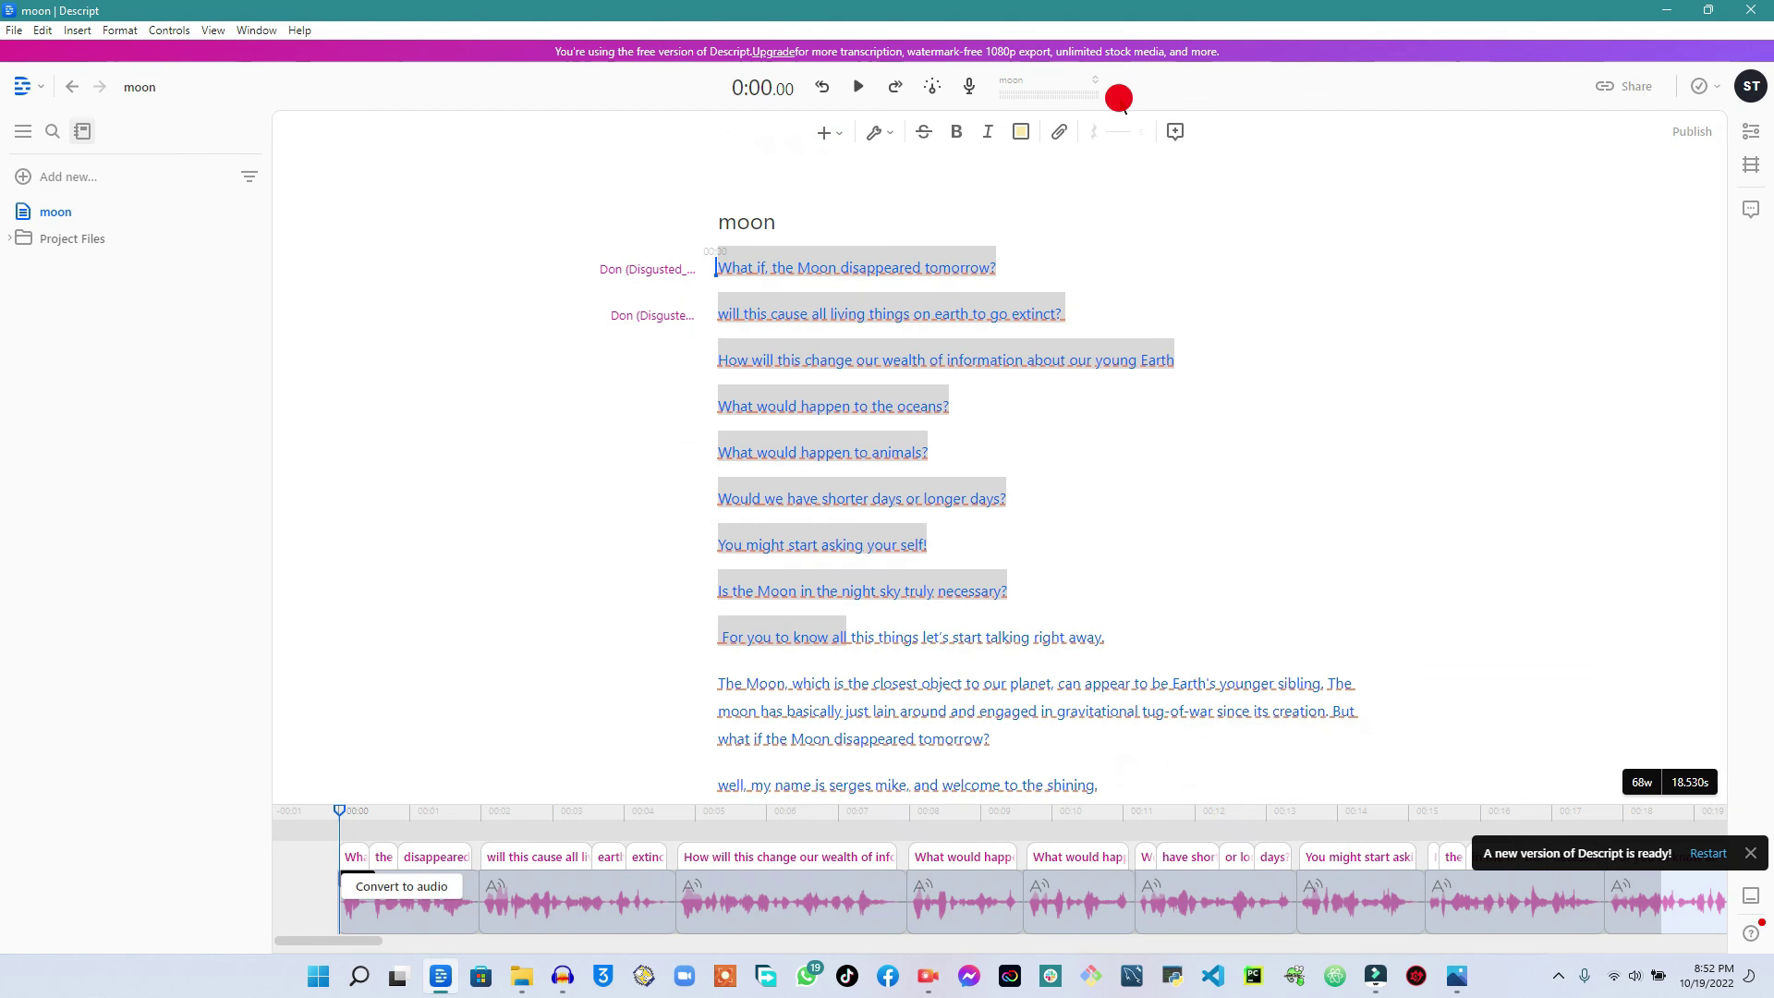
# Minimise the Descript project window and the image viewer window behind it.
pyautogui.click(1669, 10)
pyautogui.click(1676, 13)
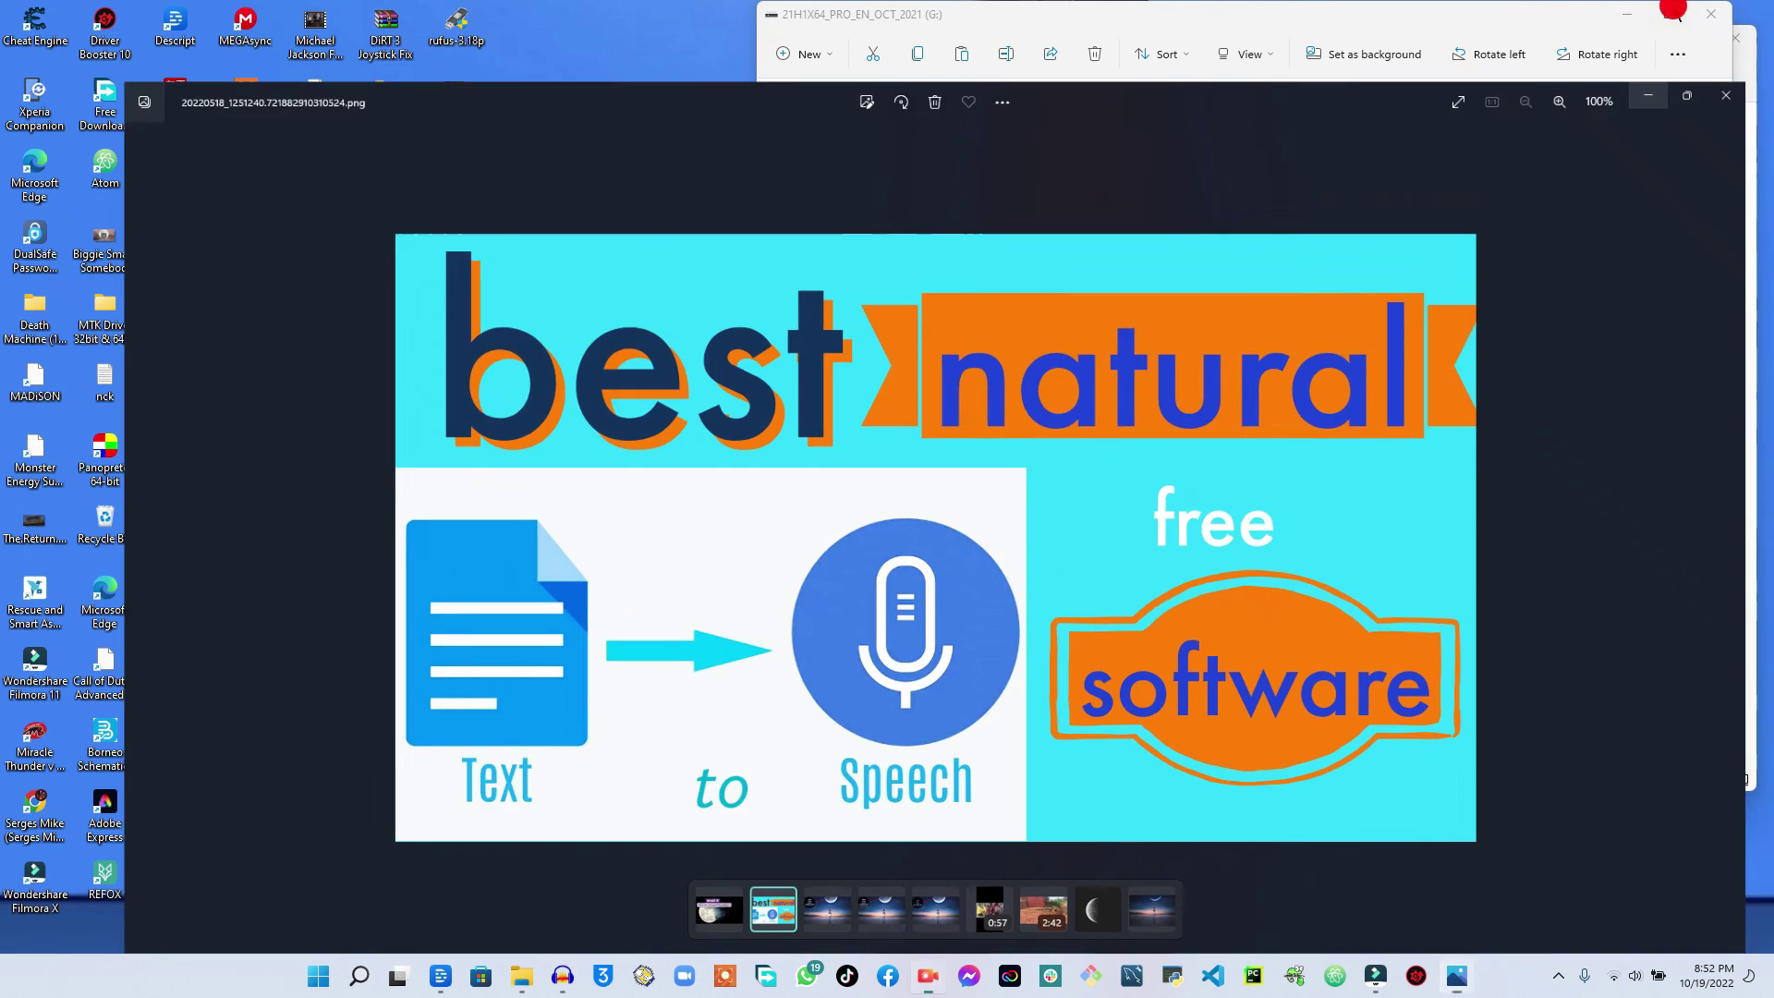